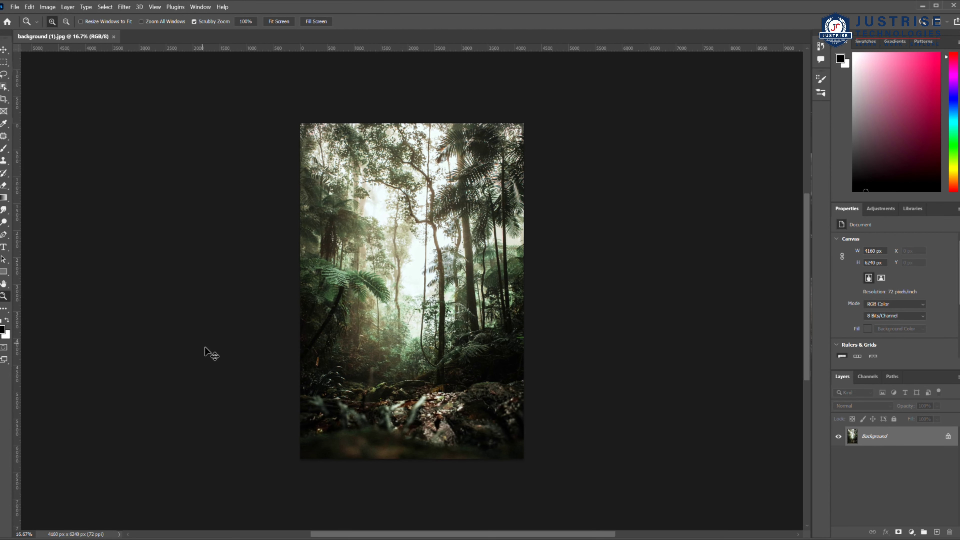
Enlarge the placed stone and flatten it across the bottom of the jungle scene.
{"action": "key", "text": "ctrl+plus"}
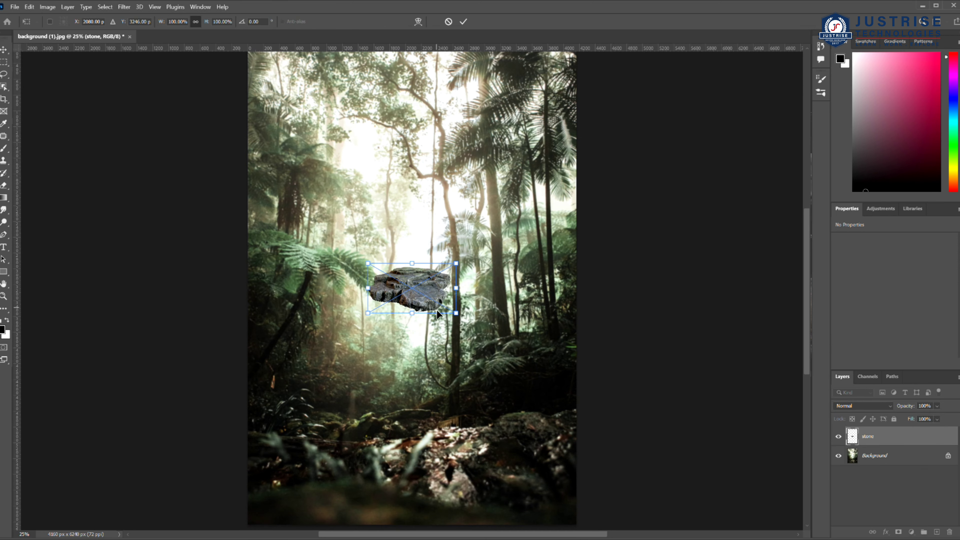
{"action": "left_click_drag", "start_coordinate": [458, 316], "coordinate": [714, 456]}
{"action": "left_click_drag", "start_coordinate": [621, 436], "coordinate": [510, 440]}
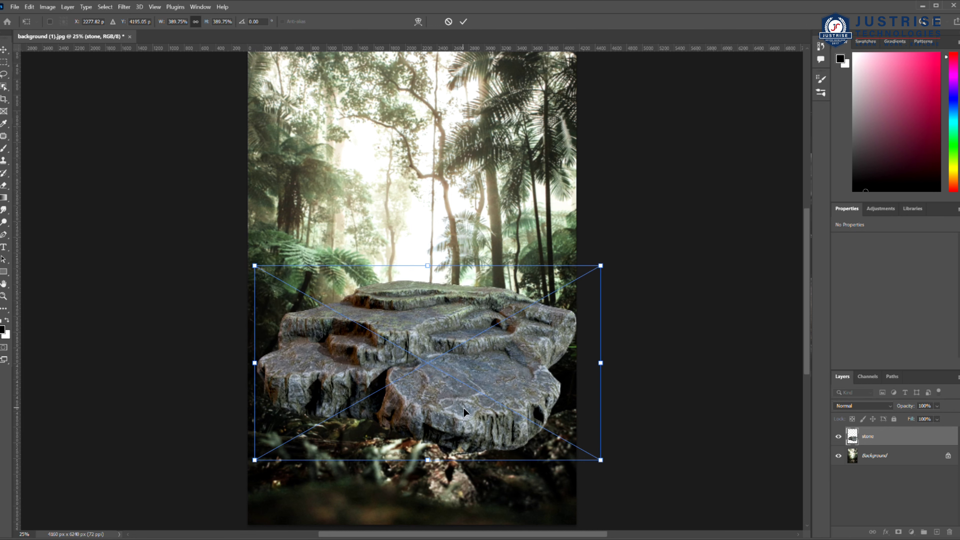
{"action": "left_click_drag", "start_coordinate": [428, 275], "coordinate": [428, 382]}
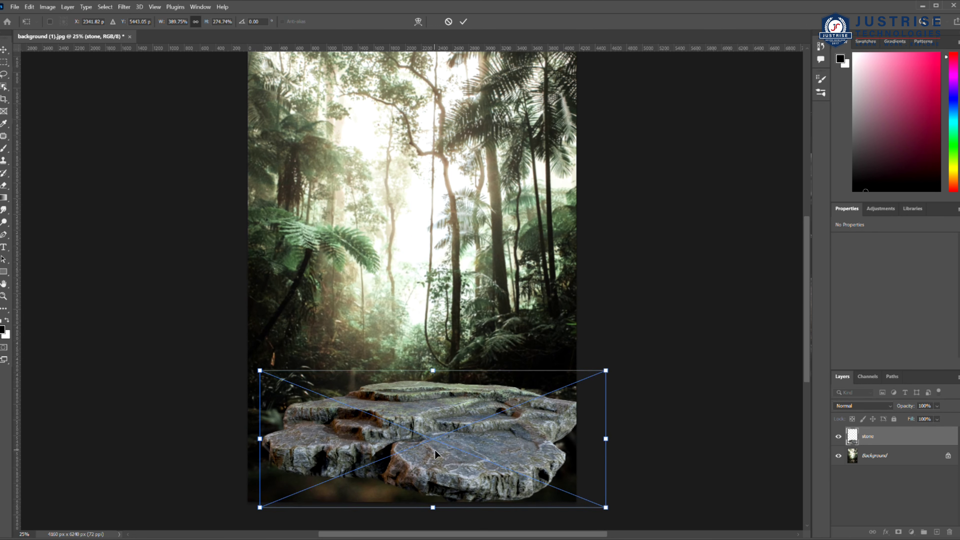
{"action": "left_click_drag", "start_coordinate": [431, 454], "coordinate": [431, 382]}
{"action": "key", "text": "Return"}
Duplicate the stone and stretch the copy wider to the right.
{"action": "key", "text": "ctrl+j"}
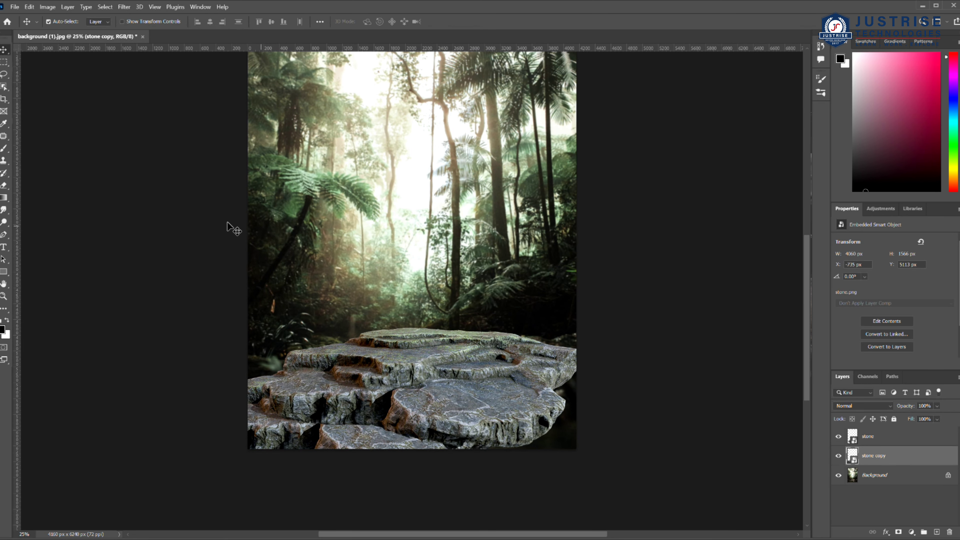
{"action": "key", "text": "ctrl+t"}
{"action": "left_click_drag", "start_coordinate": [534, 418], "coordinate": [700, 418]}
{"action": "key", "text": "Return"}
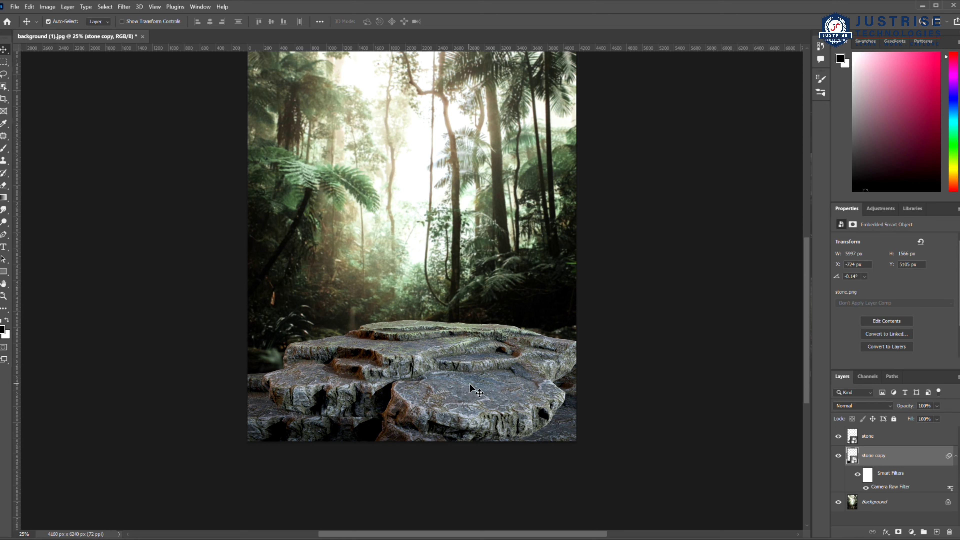
Add a Brightness/Contrast adjustment layer above the stone with Brightness set to -76.
{"action": "left_click", "coordinate": [500, 383]}
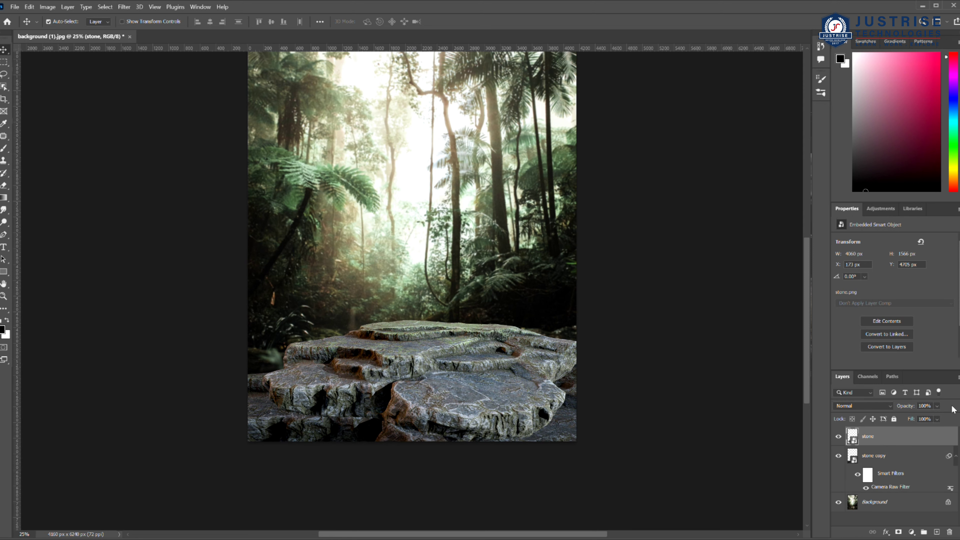
{"action": "left_click", "coordinate": [882, 208]}
{"action": "left_click", "coordinate": [899, 533]}
{"action": "left_click", "coordinate": [857, 231]}
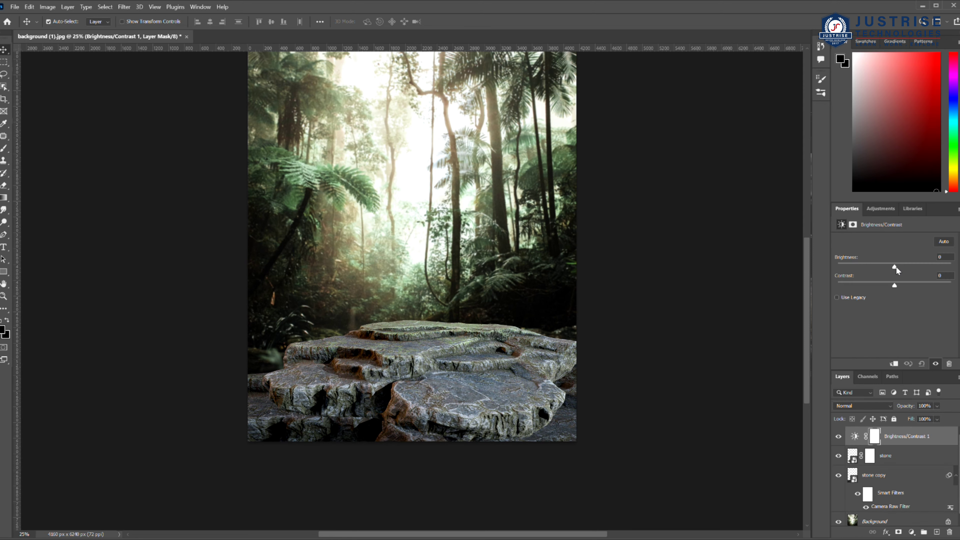
{"action": "left_click_drag", "start_coordinate": [895, 267], "coordinate": [869, 269]}
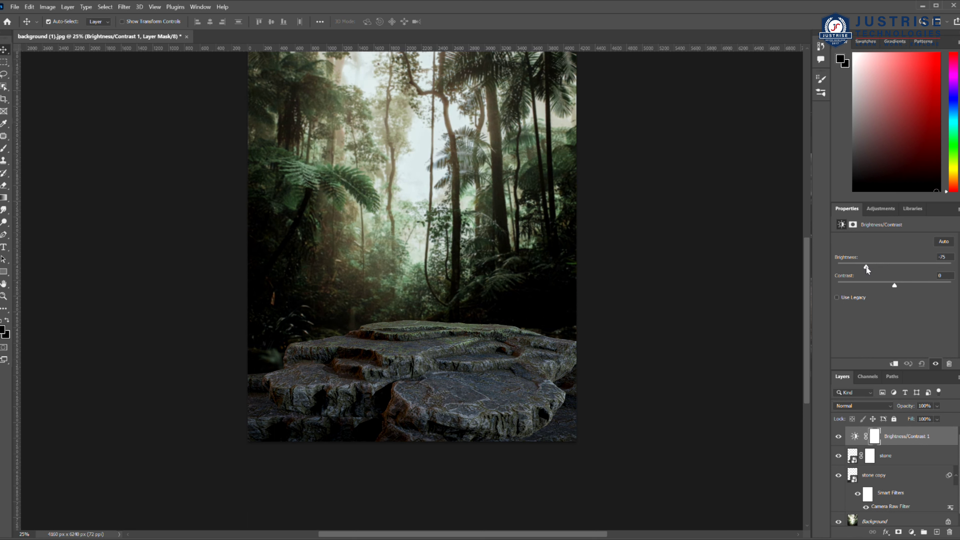
{"action": "left_click_drag", "start_coordinate": [867, 267], "coordinate": [867, 267]}
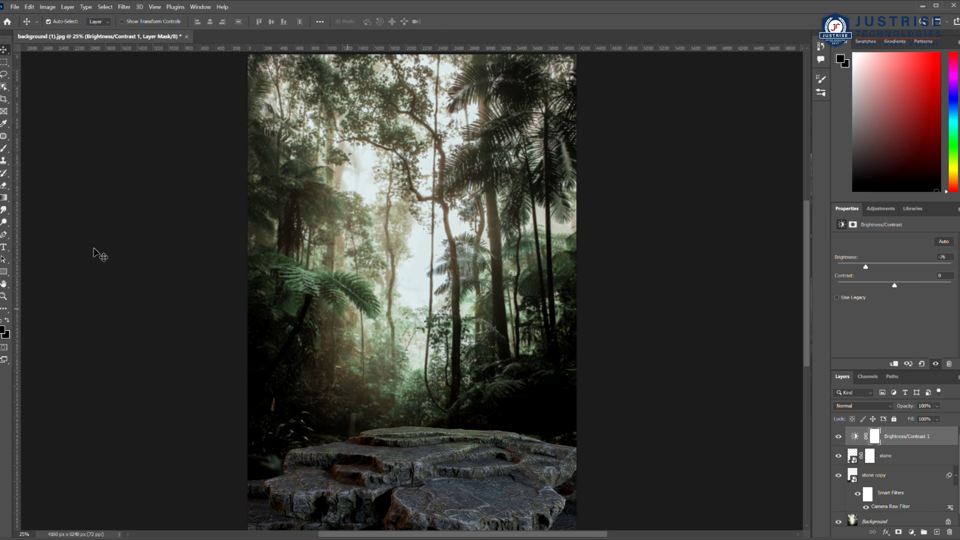
Erase the adjustment at 43% to restore brightness at the forest top and stone top.
{"action": "left_click", "coordinate": [4, 186]}
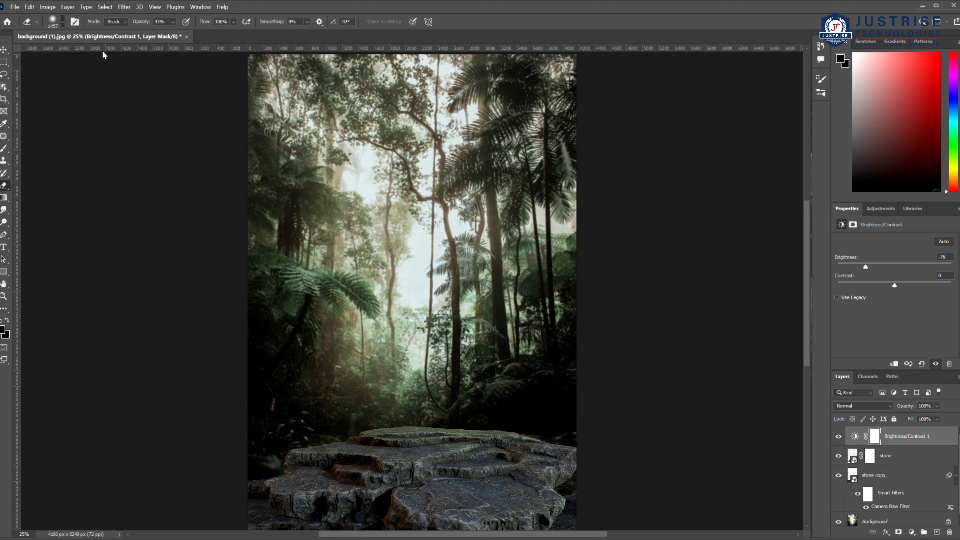
{"action": "mouse_move", "coordinate": [242, 182]}
{"action": "left_mouse_down"}
{"action": "mouse_move", "coordinate": [206, 144]}
{"action": "mouse_move", "coordinate": [746, 367]}
{"action": "left_mouse_up"}
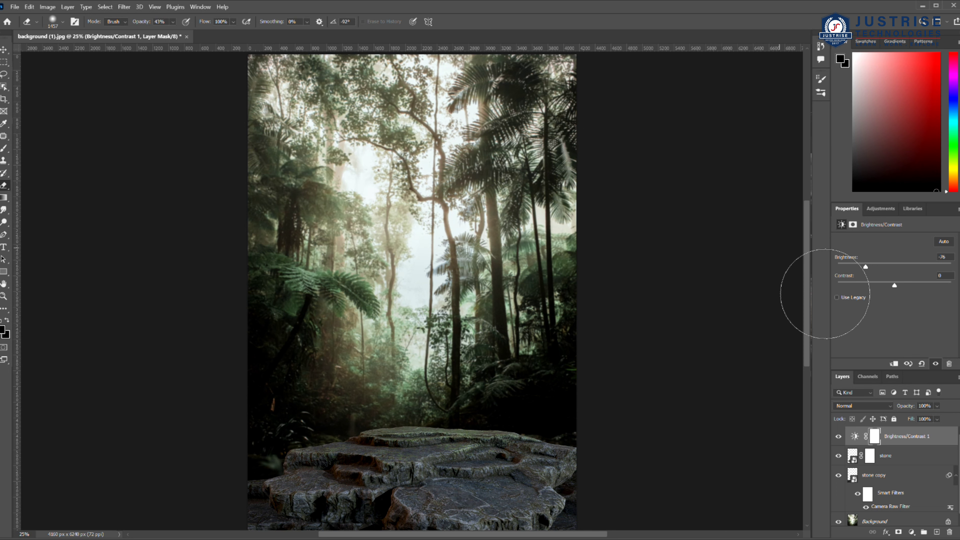
{"action": "scroll", "coordinate": [758, 285], "scroll_direction": "down", "scroll_amount": 1}
{"action": "scroll", "coordinate": [759, 285], "scroll_direction": "down", "scroll_amount": 2}
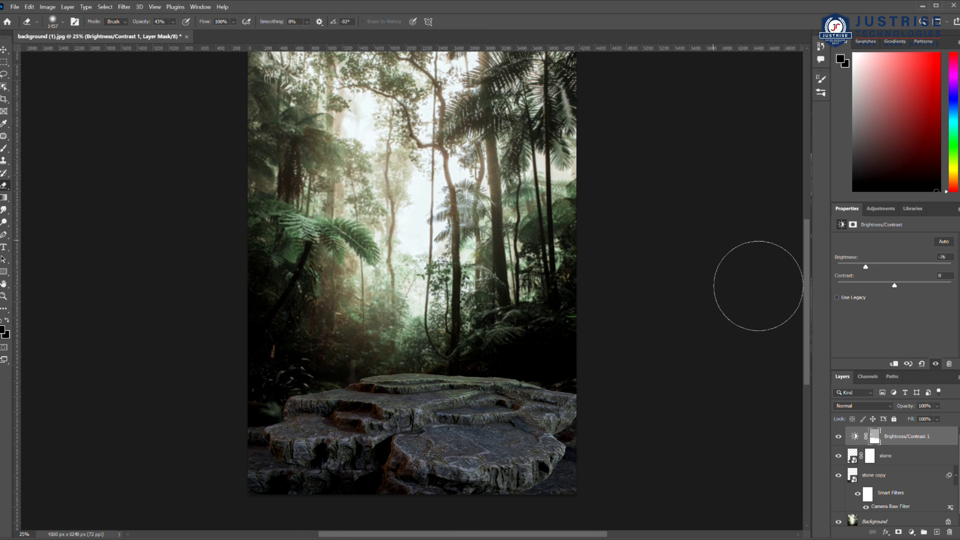
{"action": "scroll", "coordinate": [754, 293], "scroll_direction": "down", "scroll_amount": 2}
{"action": "mouse_move", "coordinate": [405, 316]}
{"action": "left_mouse_down"}
{"action": "mouse_move", "coordinate": [538, 360]}
{"action": "mouse_move", "coordinate": [438, 373]}
{"action": "mouse_move", "coordinate": [515, 403]}
{"action": "mouse_move", "coordinate": [388, 384]}
{"action": "left_mouse_up"}
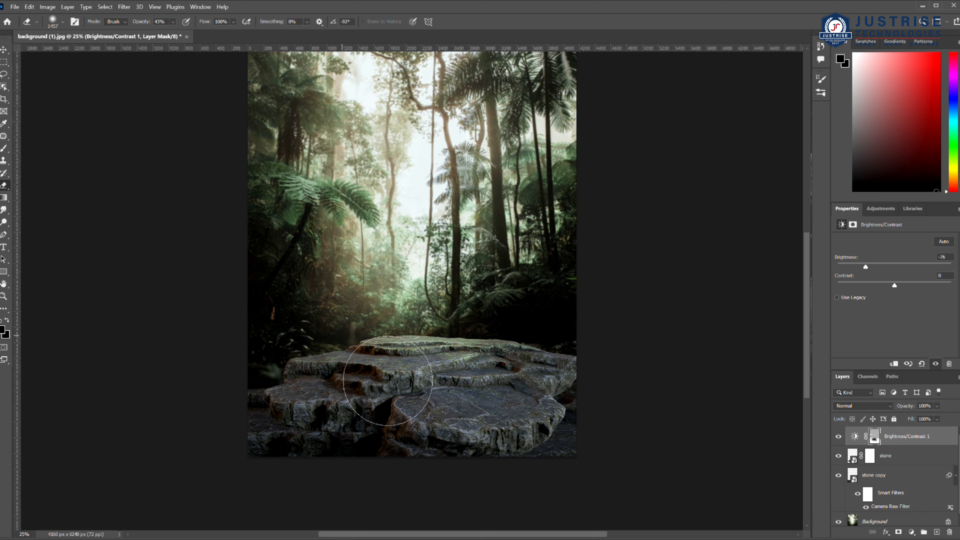
{"action": "scroll", "coordinate": [131, 250], "scroll_direction": "up", "scroll_amount": 1}
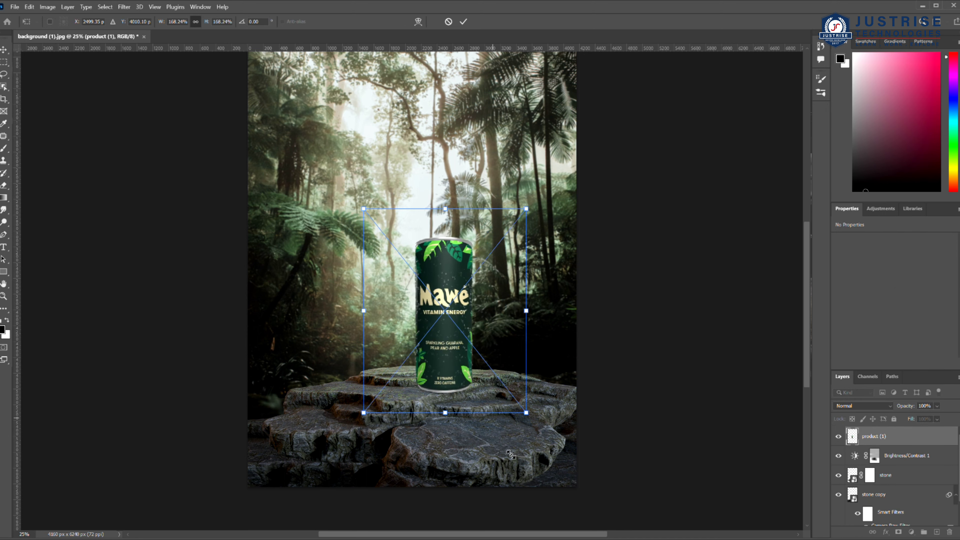
Scale the Mawé can to about 268% wide and 292% tall, standing on the rock.
{"action": "left_click_drag", "start_coordinate": [468, 336], "coordinate": [548, 427]}
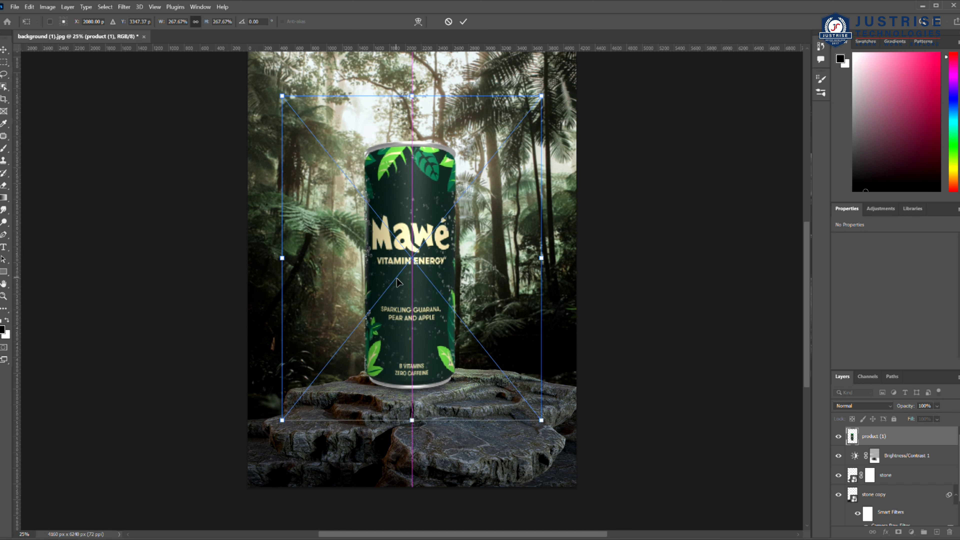
{"action": "scroll", "coordinate": [397, 277], "scroll_direction": "up", "scroll_amount": 3}
{"action": "left_click_drag", "start_coordinate": [412, 164], "coordinate": [413, 134]}
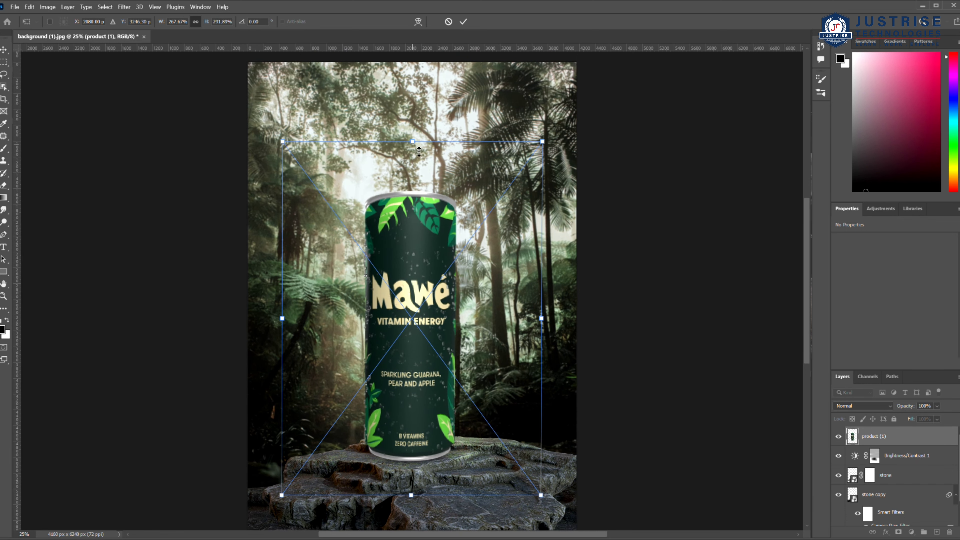
{"action": "key", "text": "Return"}
Target the Brightness/Contrast and stone layers and pick the Eraser.
{"action": "left_click", "coordinate": [488, 407]}
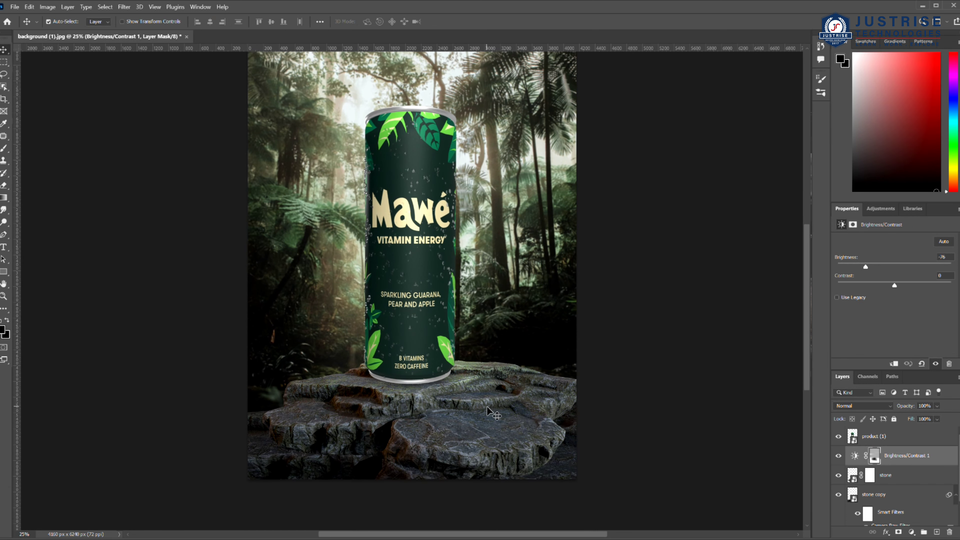
{"action": "left_click", "coordinate": [905, 483]}
{"action": "key", "text": "e"}
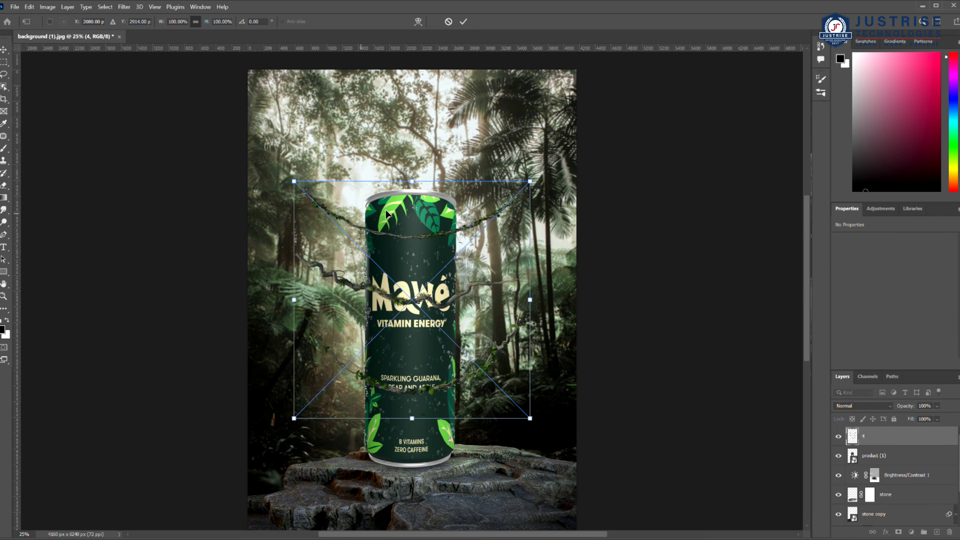
Commit the vine over the can, make two copies, and hide layers 4 and 4 copy.
{"action": "key", "text": "Return"}
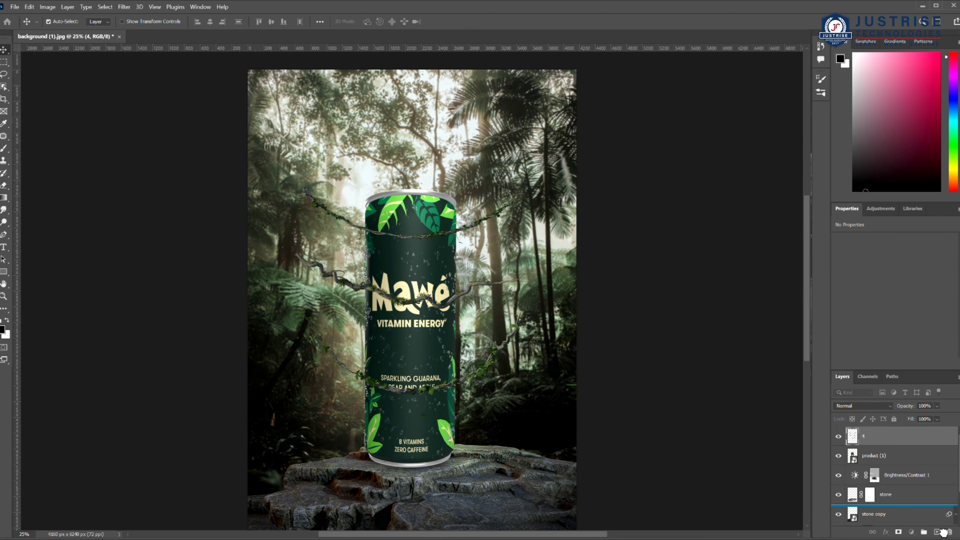
{"action": "scroll", "coordinate": [896, 442], "scroll_direction": "down", "scroll_amount": 3}
{"action": "key", "text": "ctrl+j"}
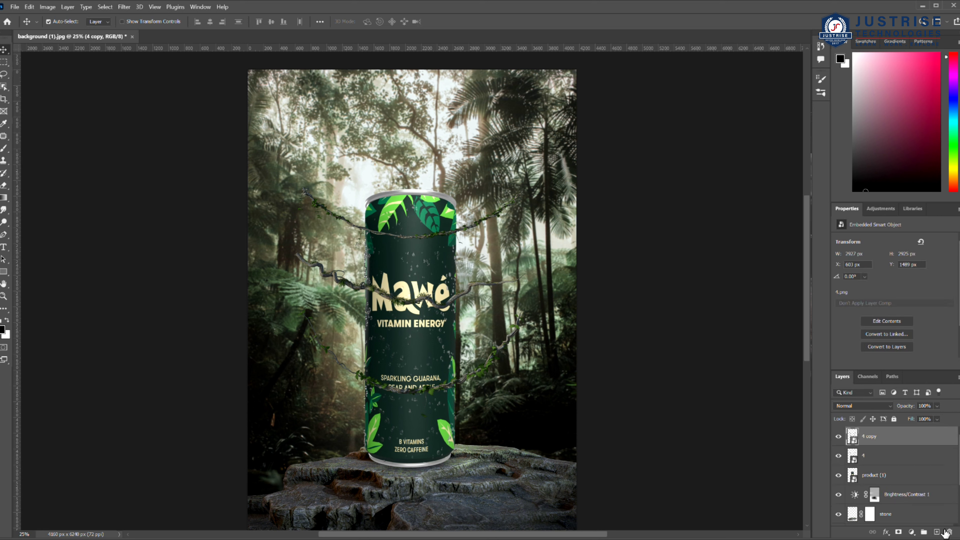
{"action": "mouse_move", "coordinate": [913, 443]}
{"action": "left_mouse_down"}
{"action": "mouse_move", "coordinate": [949, 537]}
{"action": "mouse_move", "coordinate": [935, 529]}
{"action": "left_mouse_up"}
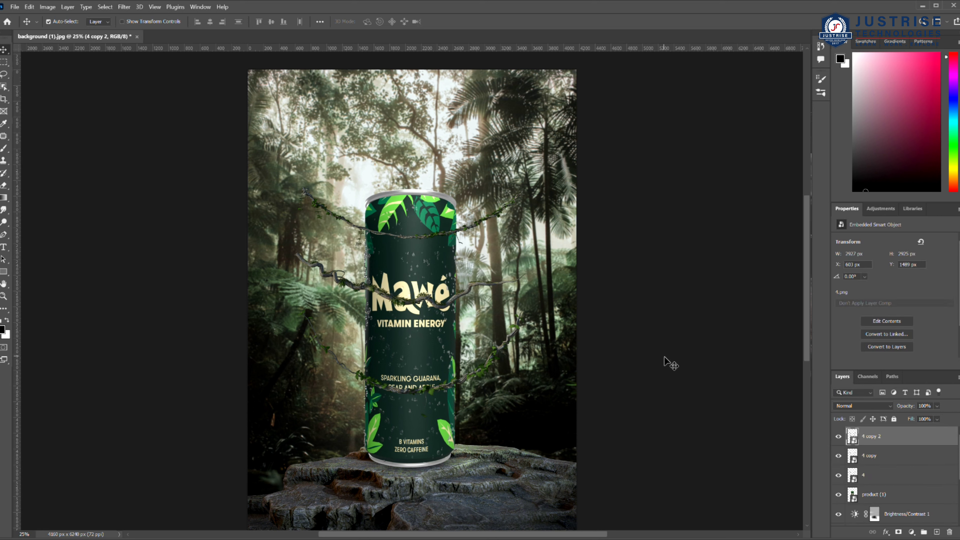
{"action": "left_click", "coordinate": [839, 476]}
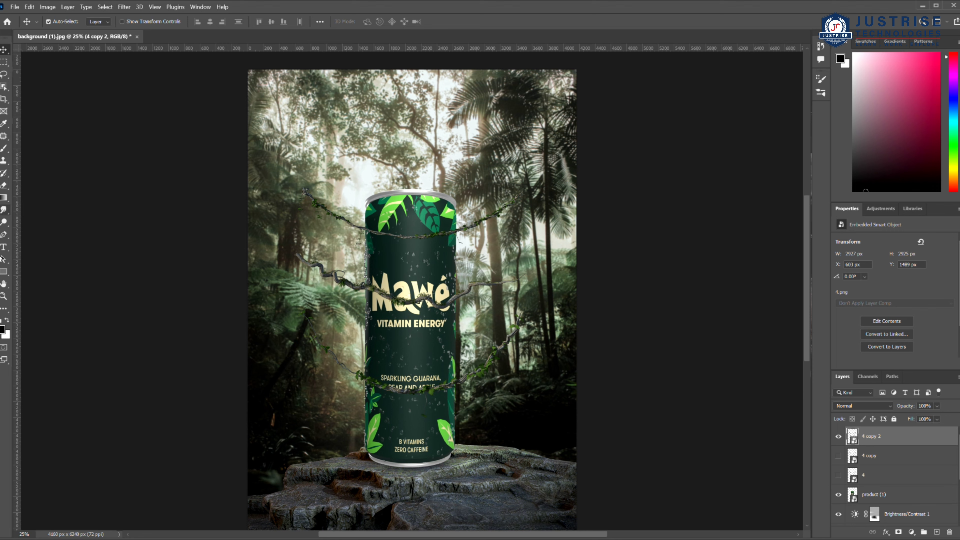
{"action": "left_click", "coordinate": [3, 297]}
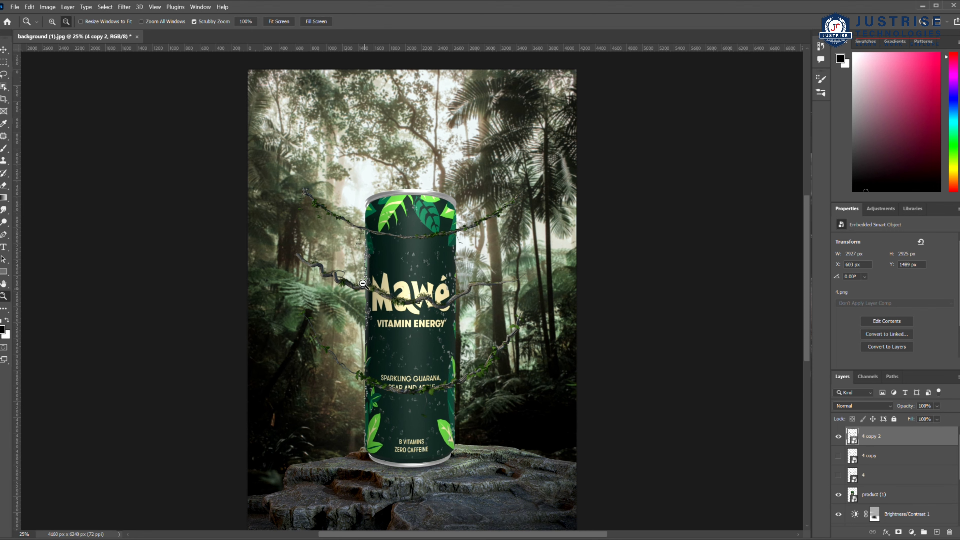
{"action": "left_click", "coordinate": [442, 309]}
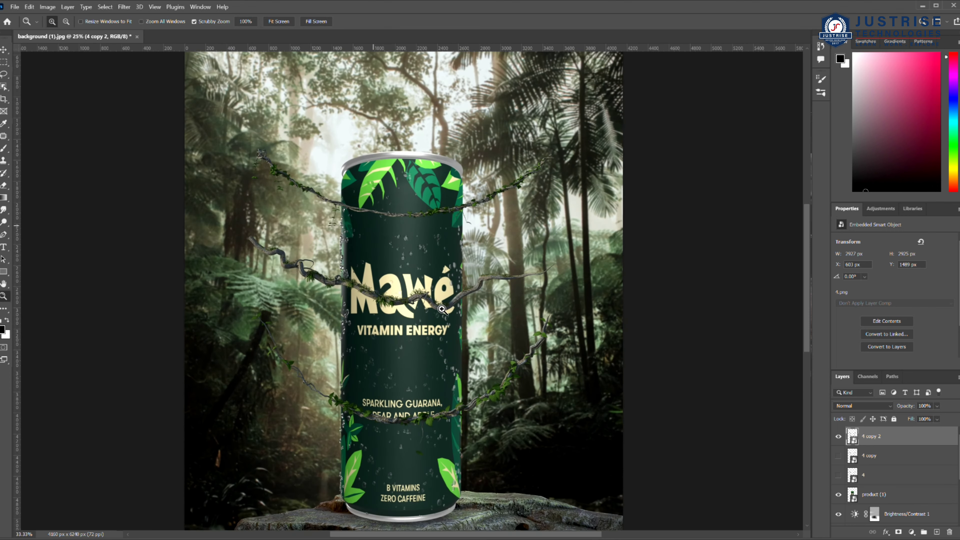
{"action": "scroll", "coordinate": [442, 309], "scroll_direction": "up", "scroll_amount": 2}
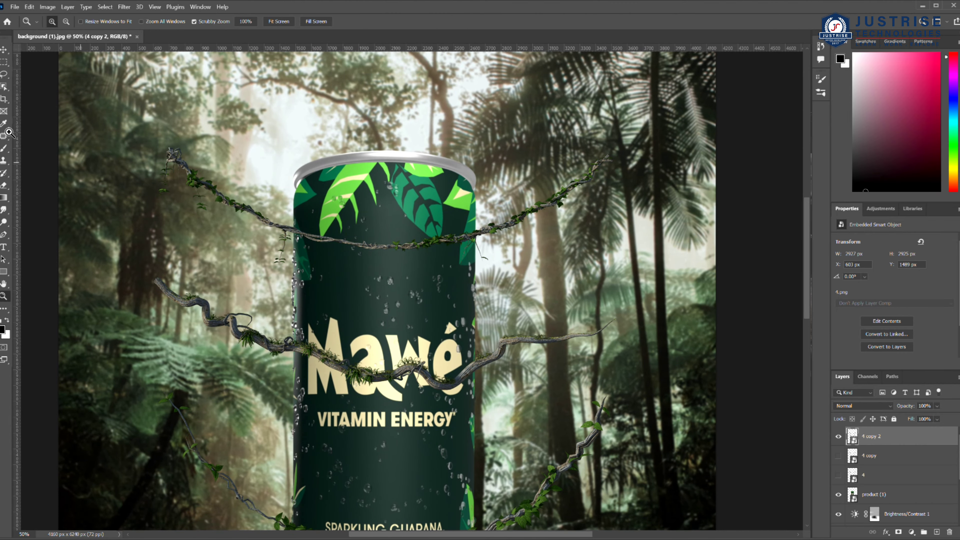
Lasso the top vine strand and mask the '4 copy 2' layer to keep only it.
{"action": "left_click", "coordinate": [4, 74]}
{"action": "mouse_move", "coordinate": [148, 142]}
{"action": "left_mouse_down"}
{"action": "mouse_move", "coordinate": [266, 146]}
{"action": "mouse_move", "coordinate": [388, 289]}
{"action": "left_mouse_up"}
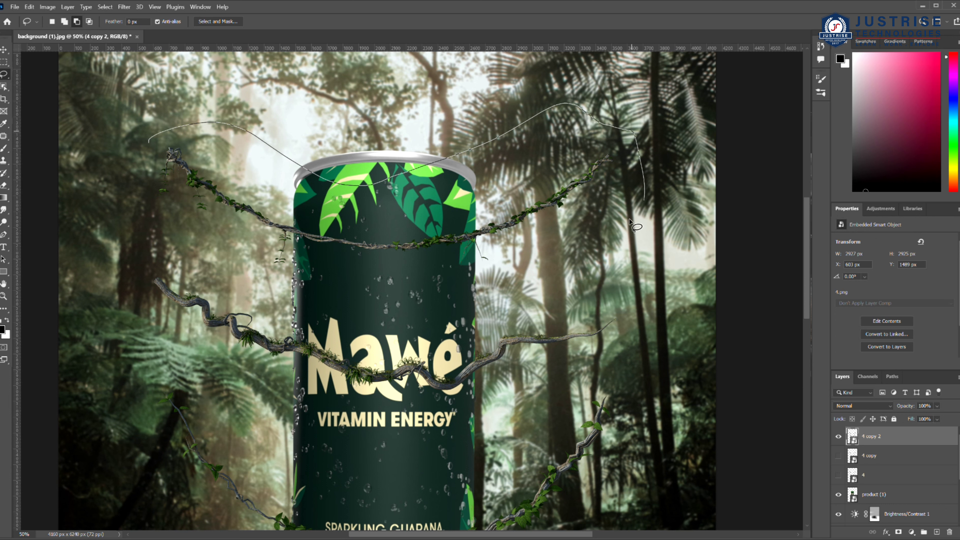
{"action": "left_click_drag", "start_coordinate": [389, 288], "coordinate": [136, 122]}
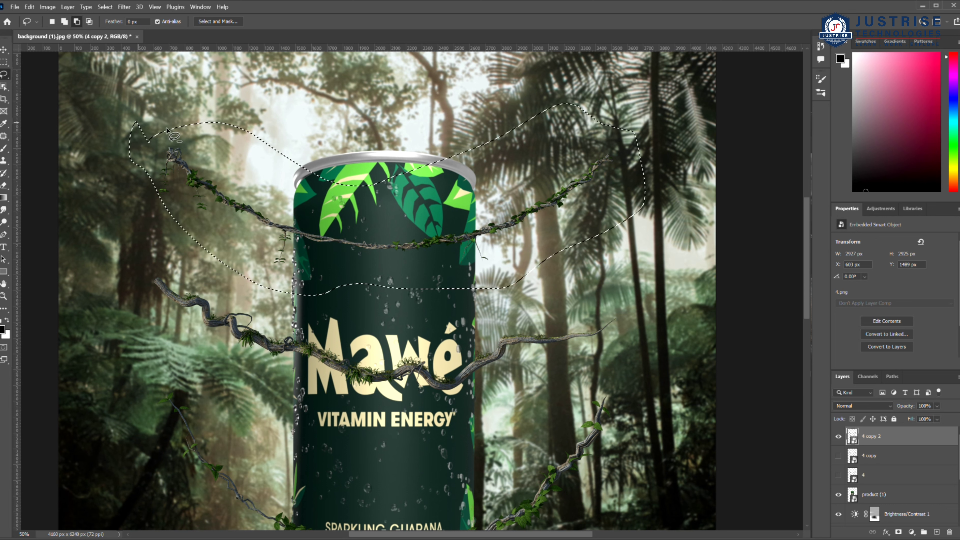
{"action": "left_click", "coordinate": [899, 532]}
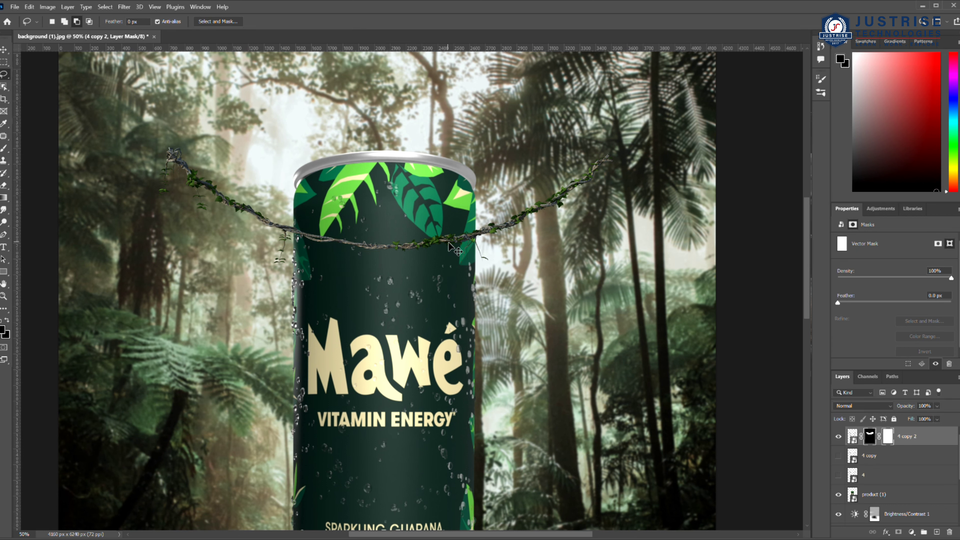
Tilt, enlarge, stretch and move the upper vine so it arcs across the treetops.
{"action": "key", "text": "ctrl+t"}
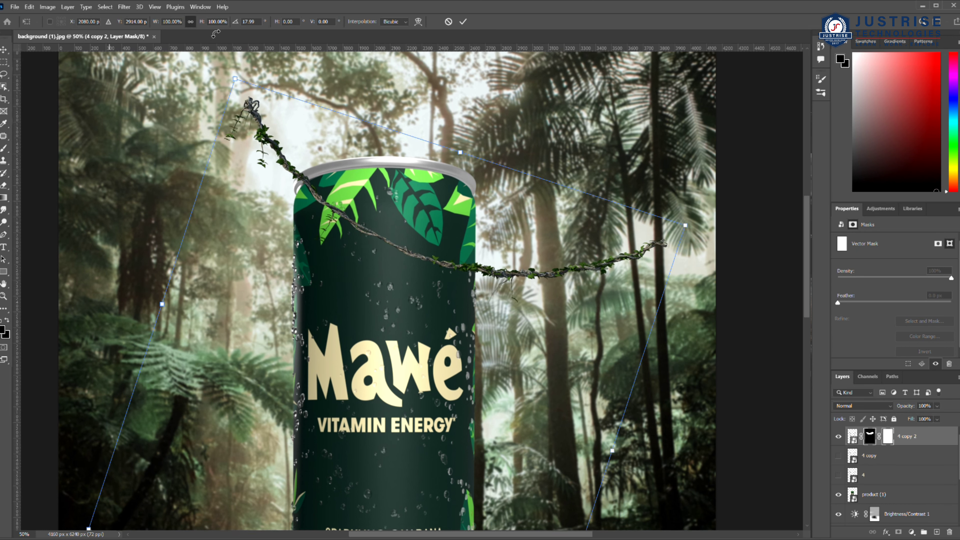
{"action": "scroll", "coordinate": [111, 119], "scroll_direction": "up", "scroll_amount": 3}
{"action": "left_click_drag", "start_coordinate": [111, 119], "coordinate": [356, 253]}
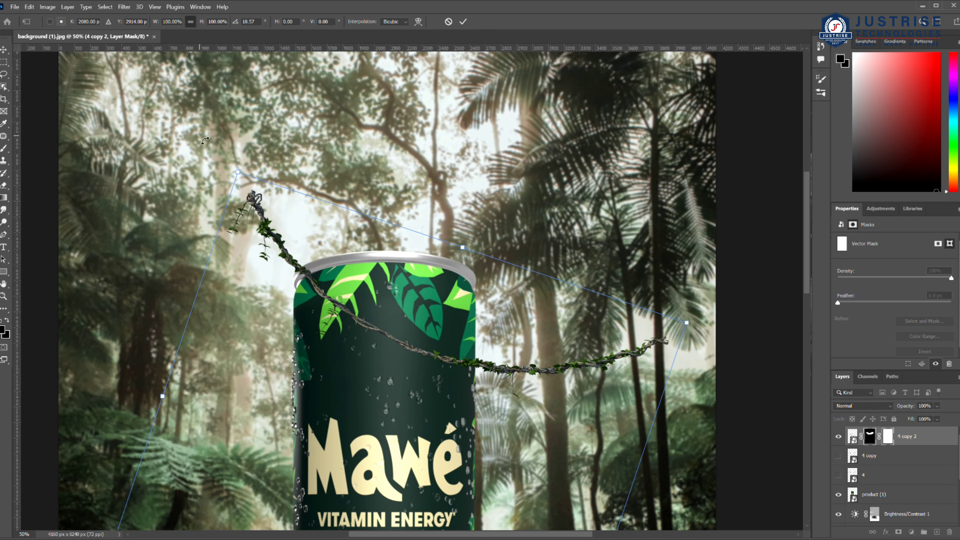
{"action": "left_click_drag", "start_coordinate": [244, 177], "coordinate": [156, 80]}
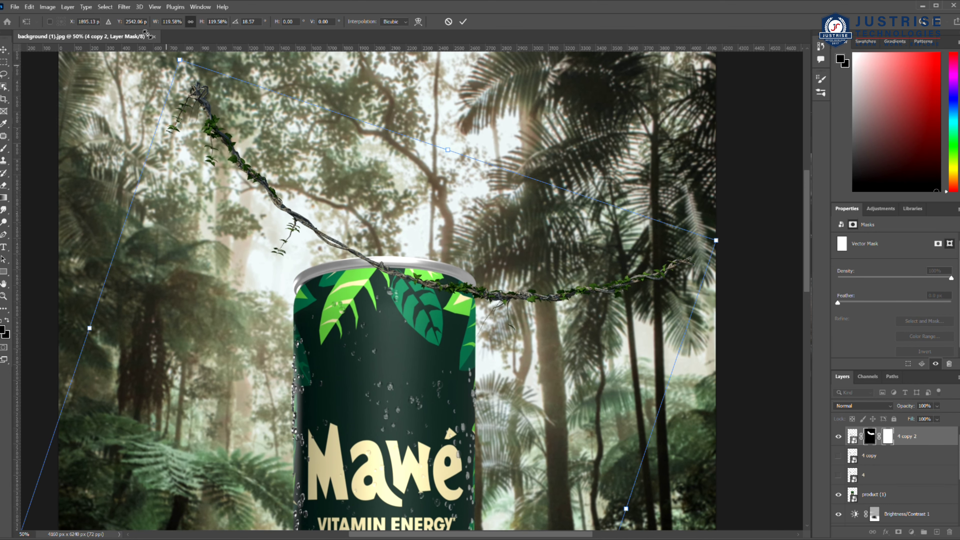
{"action": "left_click_drag", "start_coordinate": [386, 248], "coordinate": [492, 185]}
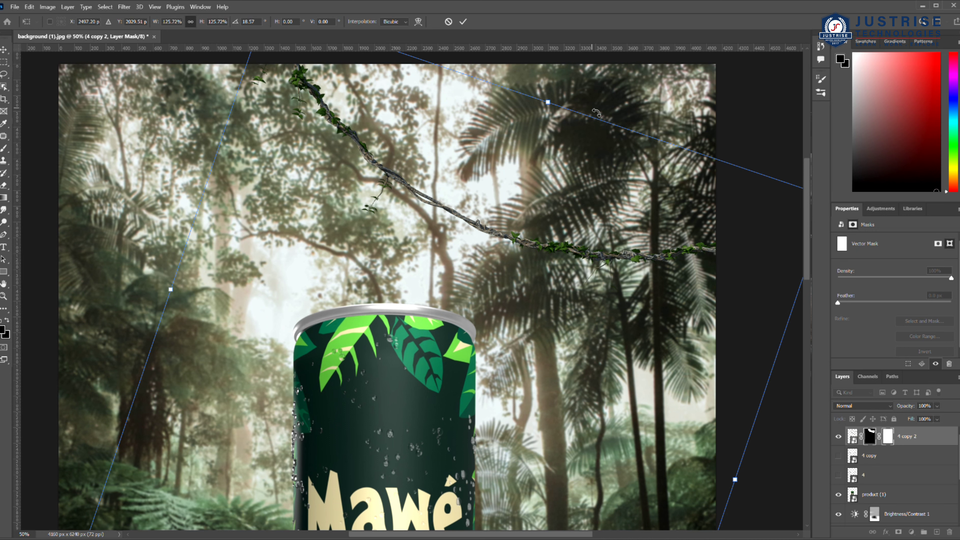
{"action": "scroll", "coordinate": [596, 113], "scroll_direction": "up", "scroll_amount": 2}
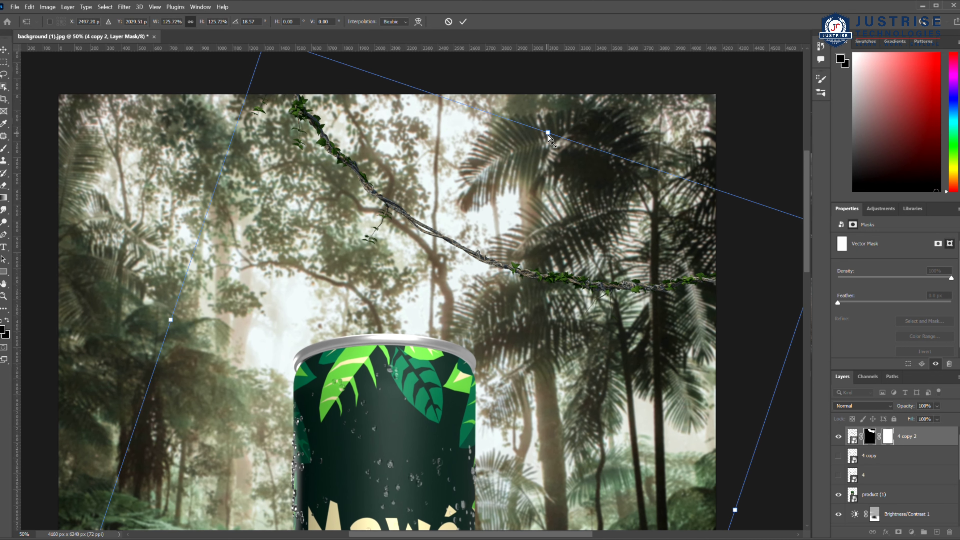
{"action": "left_click_drag", "start_coordinate": [548, 132], "coordinate": [582, 58]}
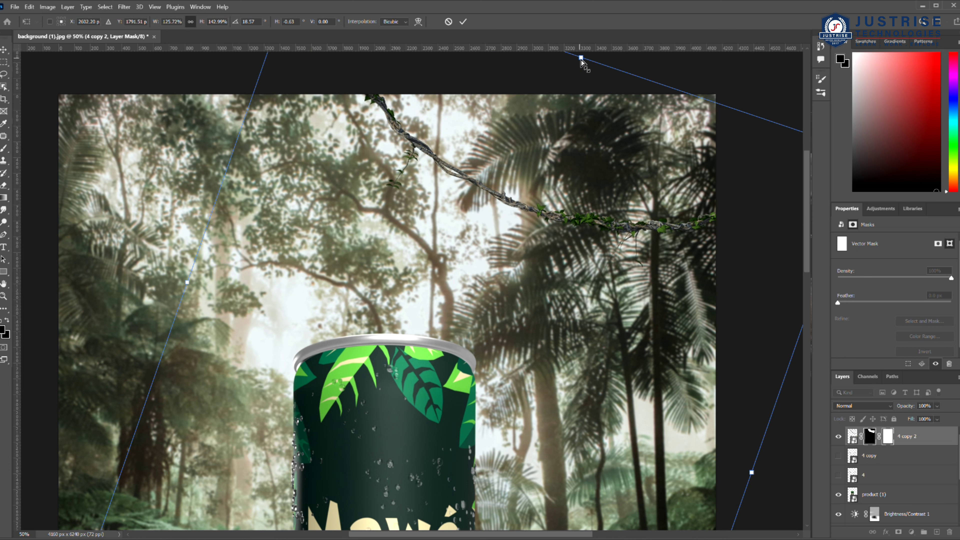
{"action": "mouse_move", "coordinate": [565, 223]}
{"action": "left_mouse_down"}
{"action": "mouse_move", "coordinate": [554, 291]}
{"action": "mouse_move", "coordinate": [526, 261]}
{"action": "left_mouse_up"}
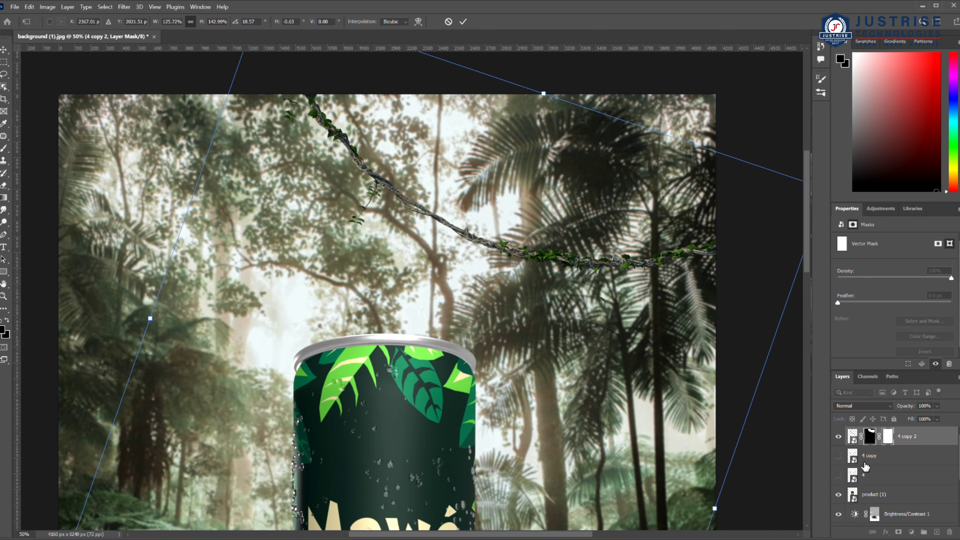
Commit the upper vine, show '4 copy', and mask it to the strand crossing the Mawé label.
{"action": "key", "text": "Return"}
{"action": "left_click", "coordinate": [839, 456]}
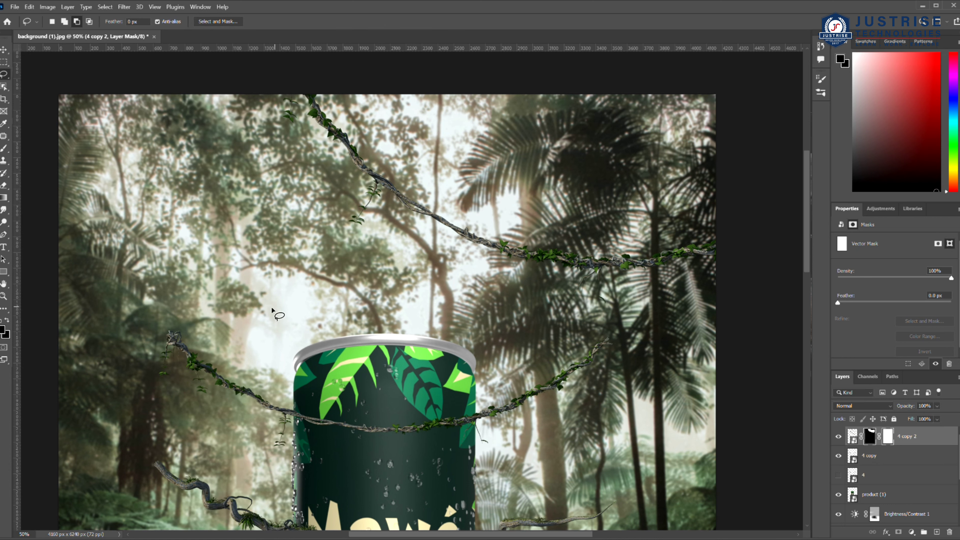
{"action": "scroll", "coordinate": [272, 311], "scroll_direction": "down", "scroll_amount": 1}
{"action": "scroll", "coordinate": [276, 322], "scroll_direction": "down", "scroll_amount": 4}
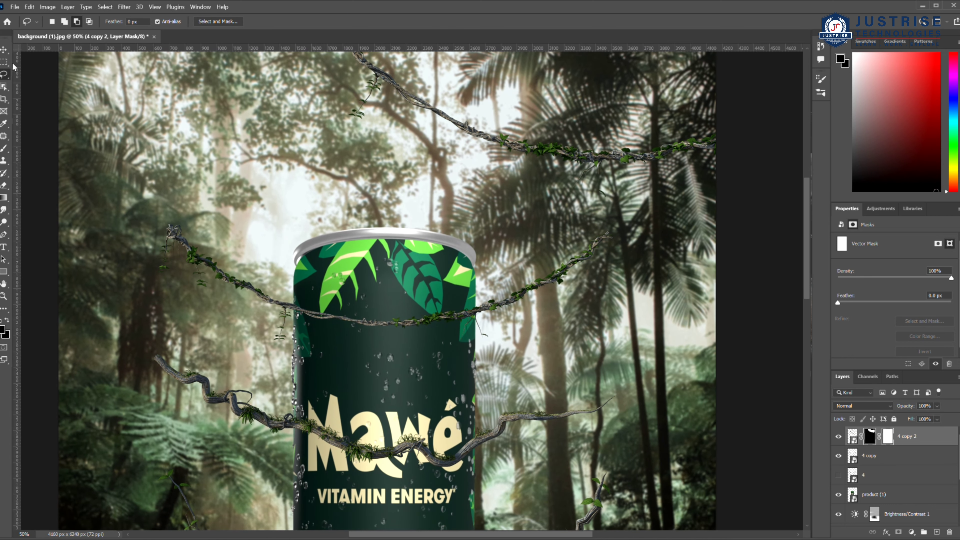
{"action": "mouse_move", "coordinate": [159, 317]}
{"action": "left_mouse_down"}
{"action": "mouse_move", "coordinate": [639, 393]}
{"action": "mouse_move", "coordinate": [206, 413]}
{"action": "mouse_move", "coordinate": [195, 403]}
{"action": "left_mouse_up"}
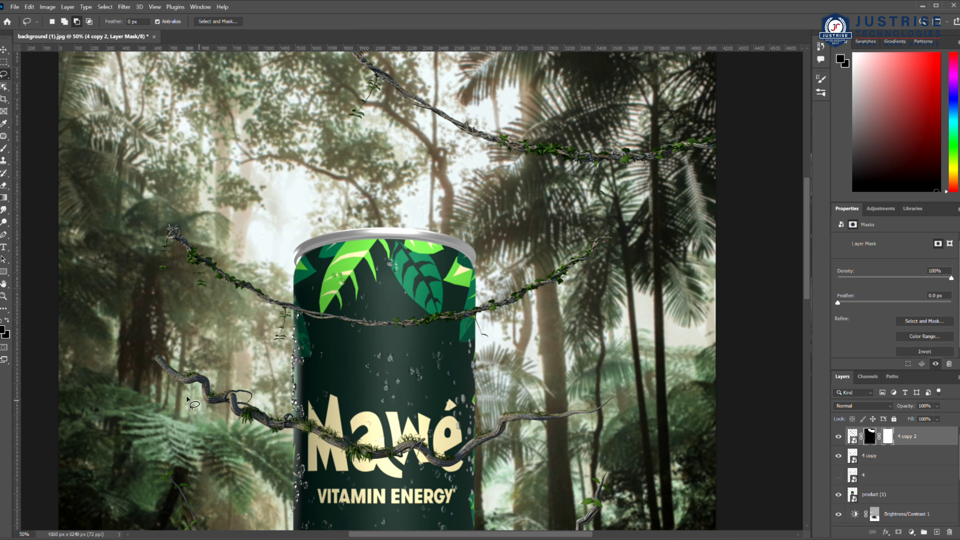
{"action": "mouse_move", "coordinate": [142, 333]}
{"action": "left_mouse_down"}
{"action": "mouse_move", "coordinate": [559, 451]}
{"action": "mouse_move", "coordinate": [431, 484]}
{"action": "mouse_move", "coordinate": [302, 460]}
{"action": "mouse_move", "coordinate": [219, 427]}
{"action": "mouse_move", "coordinate": [111, 356]}
{"action": "left_mouse_up"}
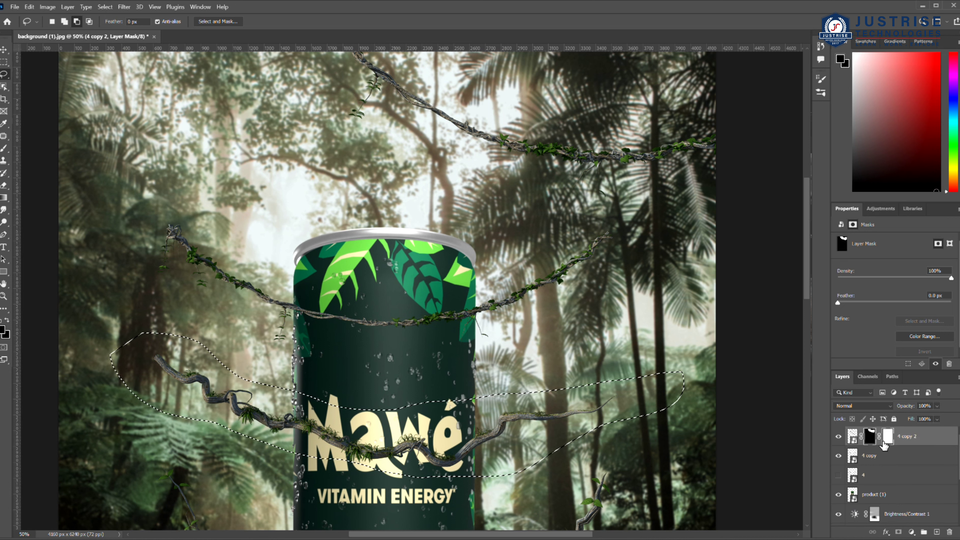
{"action": "left_click", "coordinate": [878, 458]}
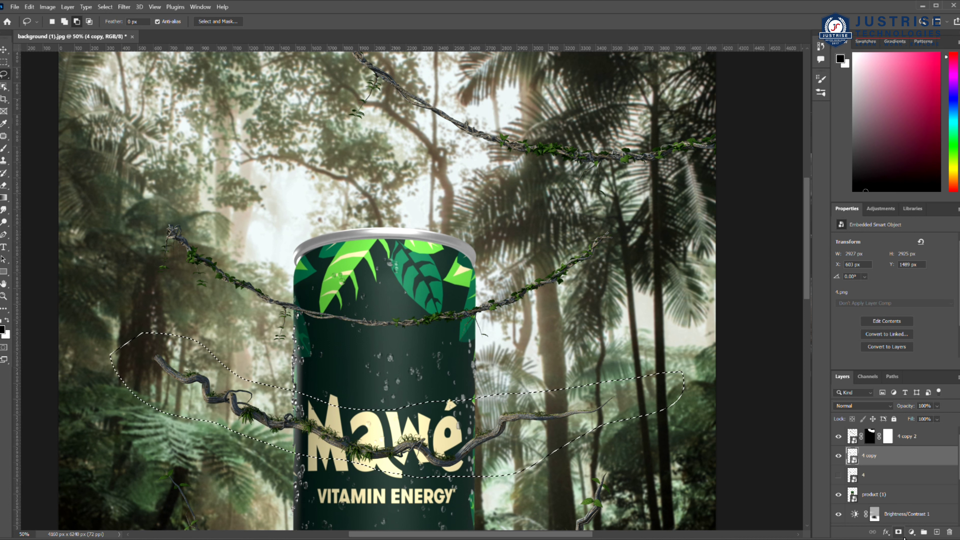
{"action": "left_click", "coordinate": [900, 532]}
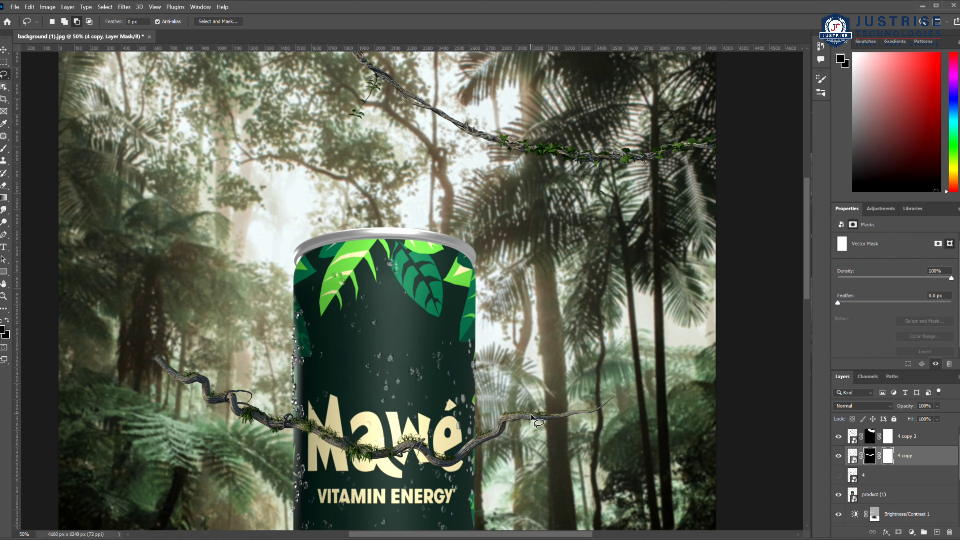
Move the lower vine up, rotate it about -33.66°, stretch it downward and commit.
{"action": "key", "text": "v"}
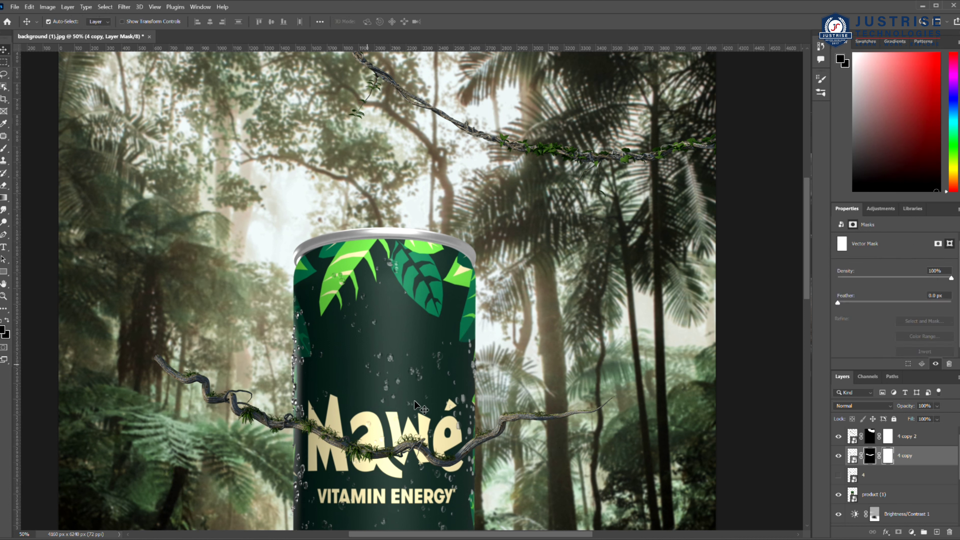
{"action": "left_click_drag", "start_coordinate": [399, 450], "coordinate": [529, 343]}
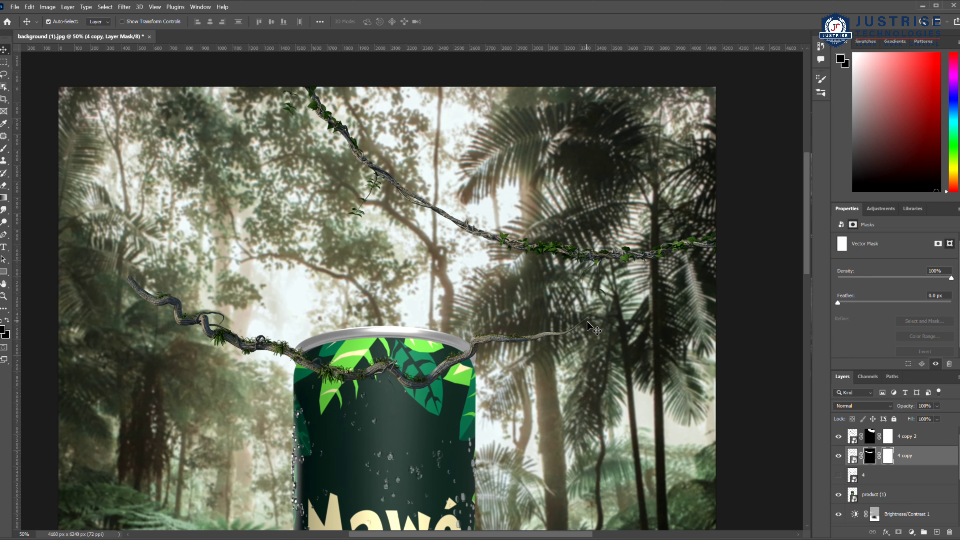
{"action": "key", "text": "ctrl+t"}
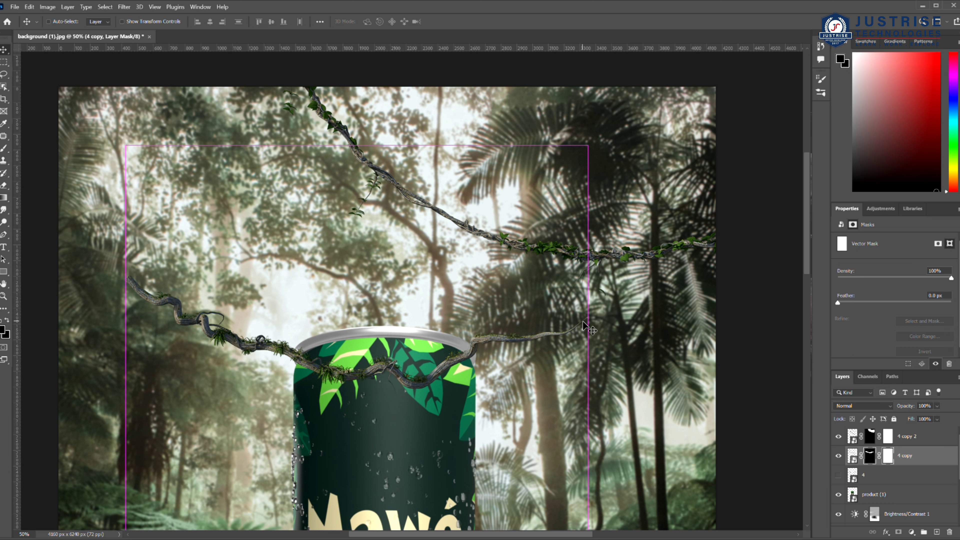
{"action": "left_click_drag", "start_coordinate": [635, 146], "coordinate": [552, 30]}
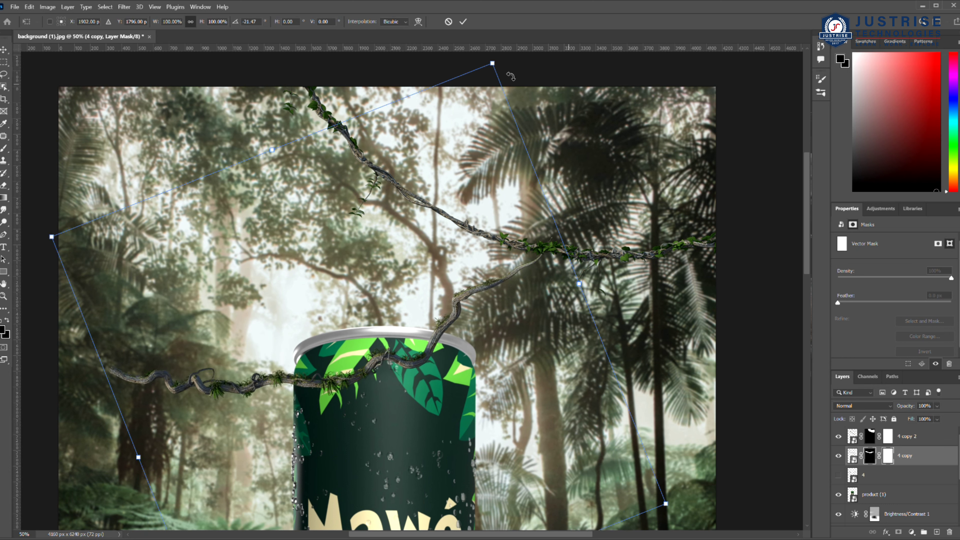
{"action": "left_click_drag", "start_coordinate": [435, 319], "coordinate": [367, 162]}
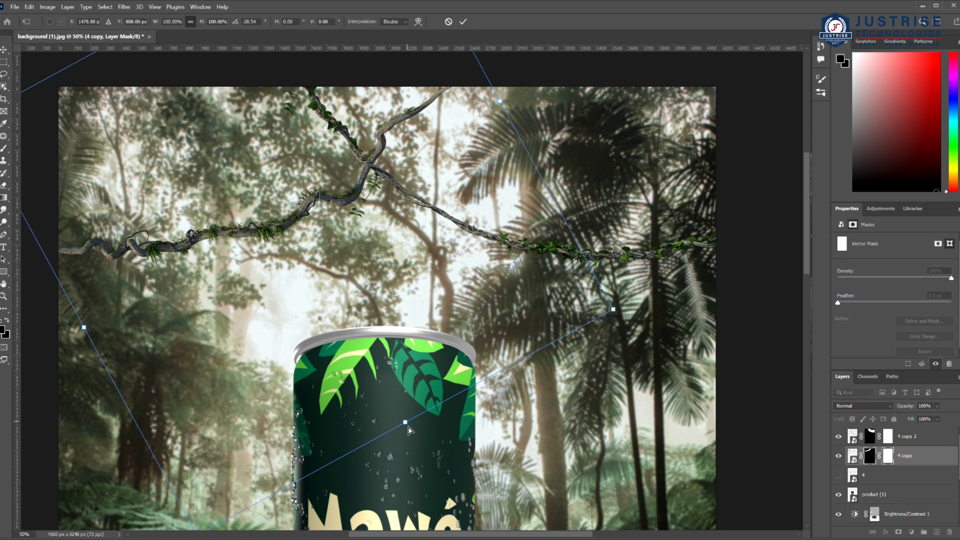
{"action": "left_click_drag", "start_coordinate": [408, 428], "coordinate": [436, 509]}
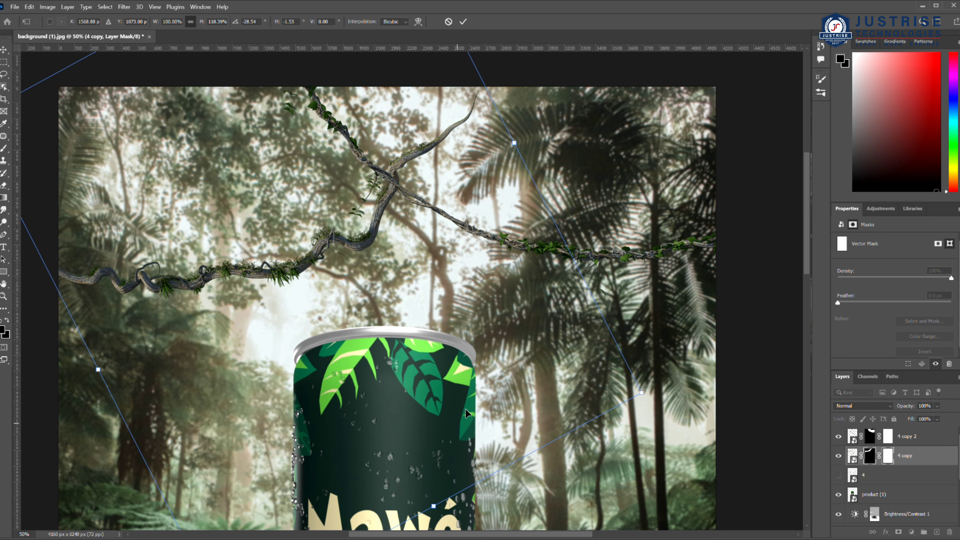
{"action": "left_click_drag", "start_coordinate": [570, 166], "coordinate": [484, 171]}
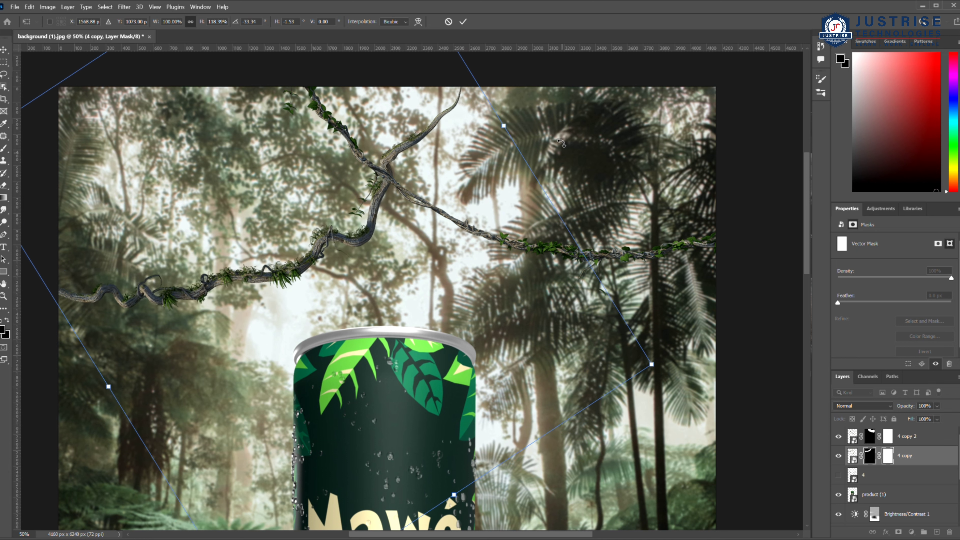
{"action": "left_click_drag", "start_coordinate": [369, 225], "coordinate": [371, 193]}
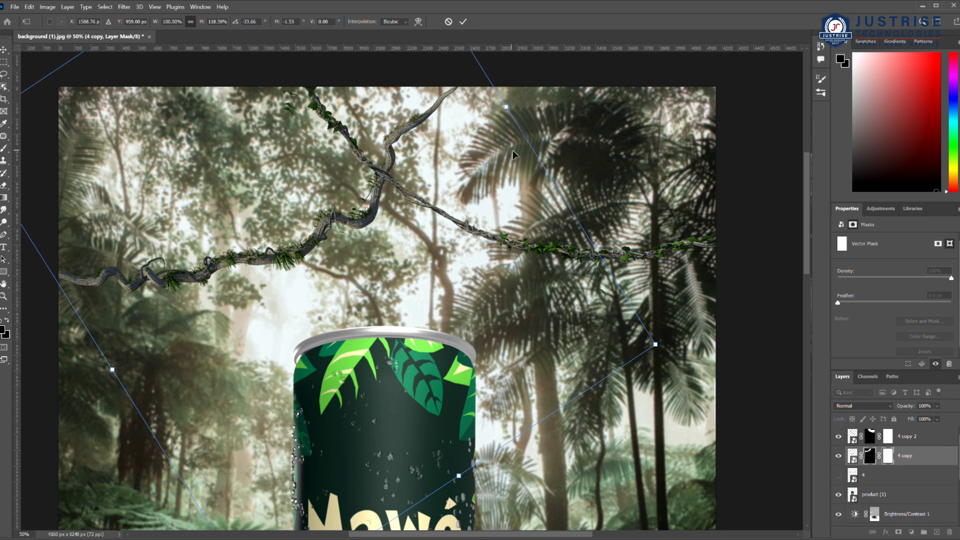
{"action": "left_click", "coordinate": [462, 21]}
{"action": "left_click_drag", "start_coordinate": [647, 264], "coordinate": [719, 257]}
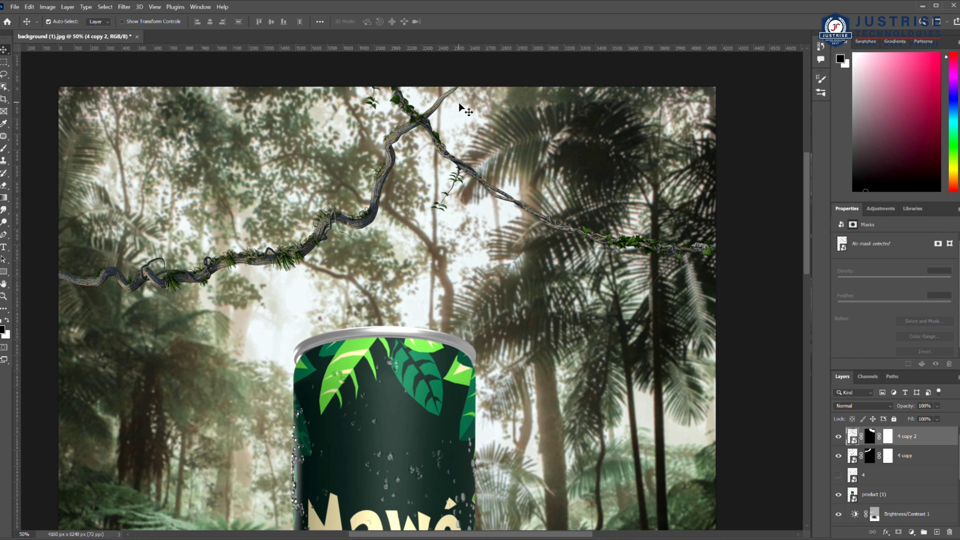
Run Free Transform on the Brightness/Contrast layer and '4 copy 2' vine, applying without changes.
{"action": "key", "text": "alt+bracketleft"}
{"action": "key", "text": "alt+bracketleft"}
{"action": "key", "text": "alt+bracketleft"}
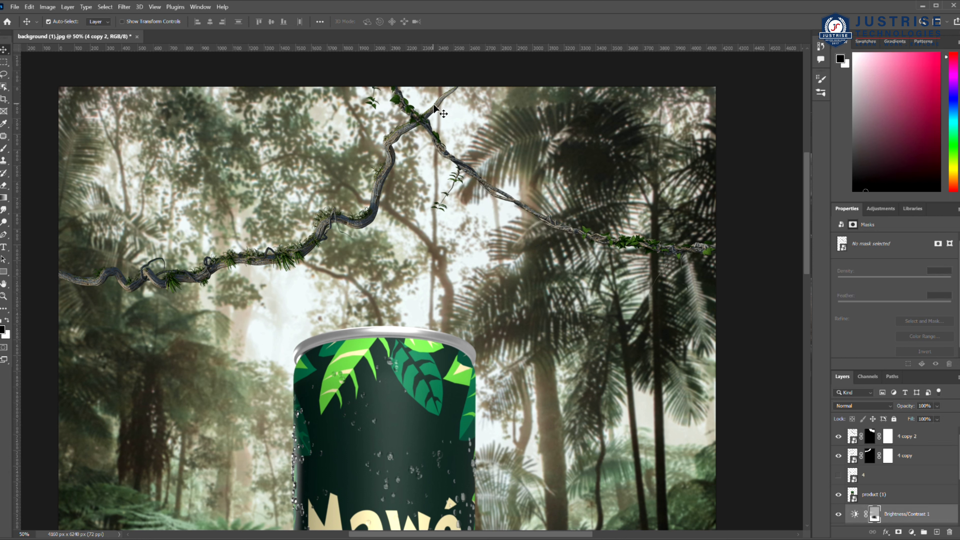
{"action": "key", "text": "ctrl+t"}
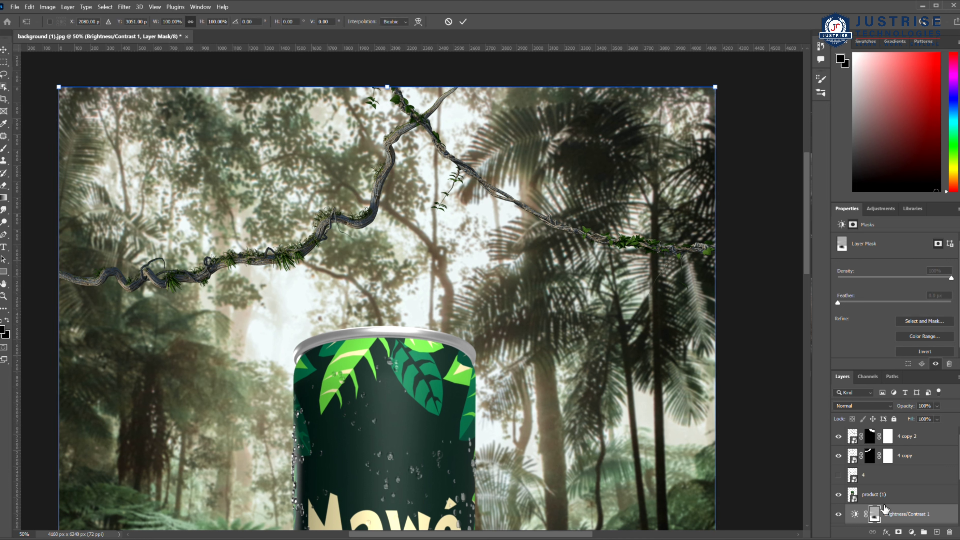
{"action": "left_click", "coordinate": [896, 436]}
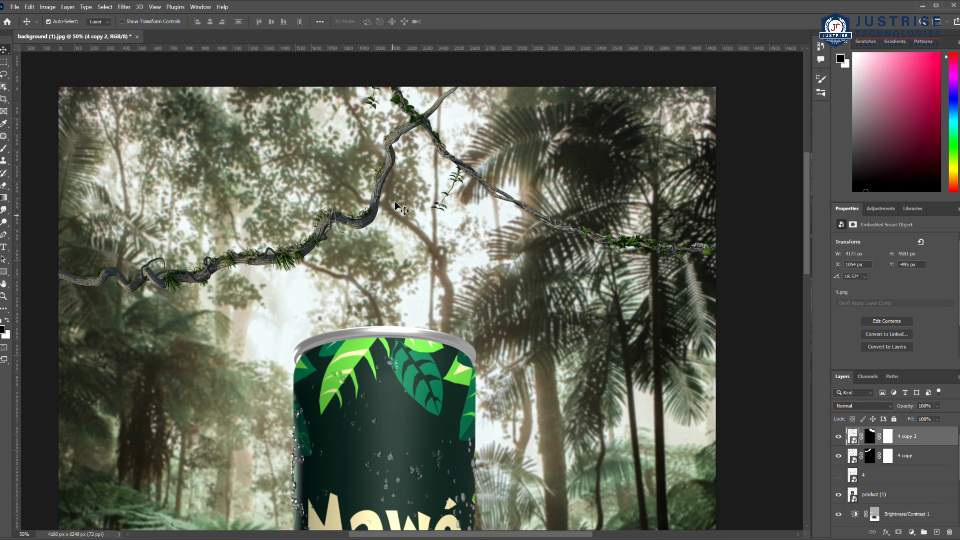
{"action": "key", "text": "ctrl+t"}
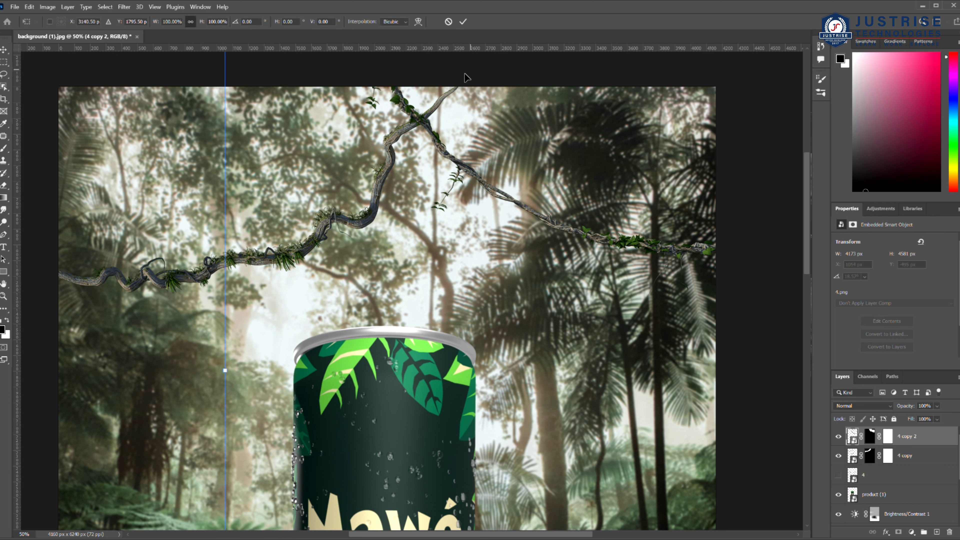
{"action": "key", "text": "Return"}
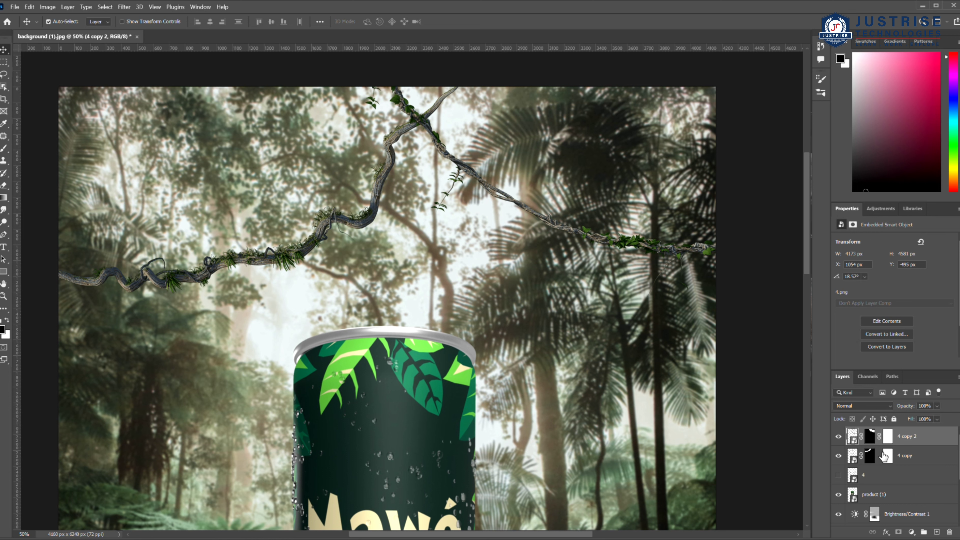
{"action": "key", "text": "ctrl+t"}
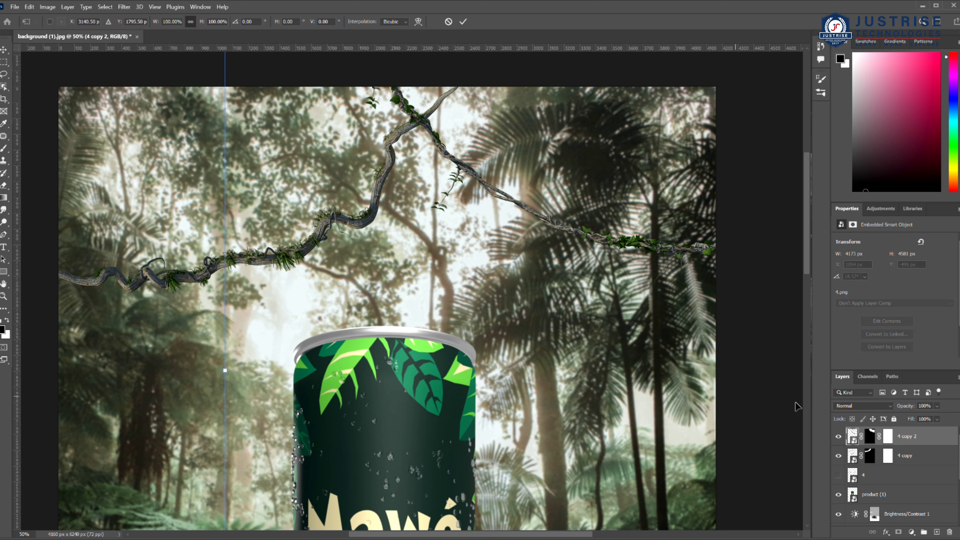
{"action": "key", "text": "Return"}
Stretch the '4 copy' vine wider to the right and start darkening the stone at 19%.
{"action": "left_click", "coordinate": [925, 465]}
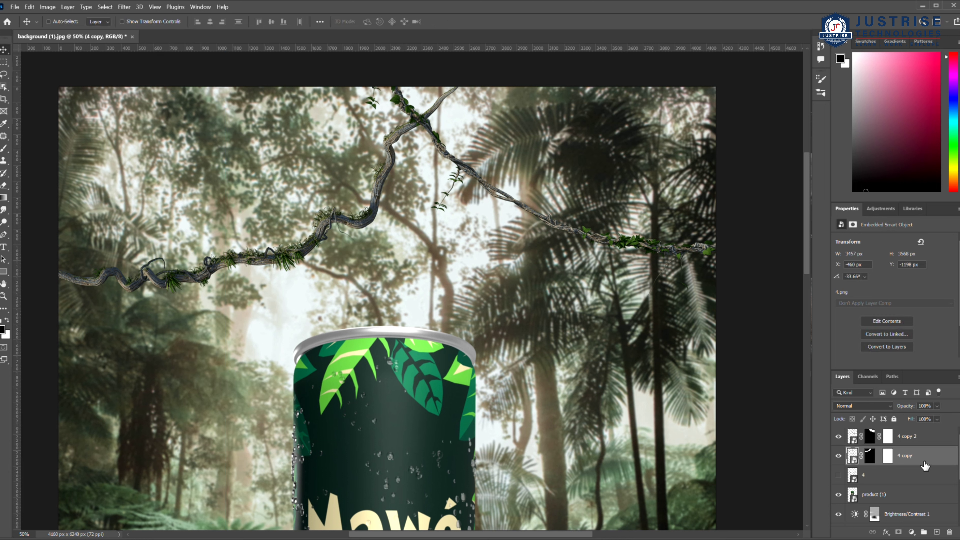
{"action": "key", "text": "ctrl+t"}
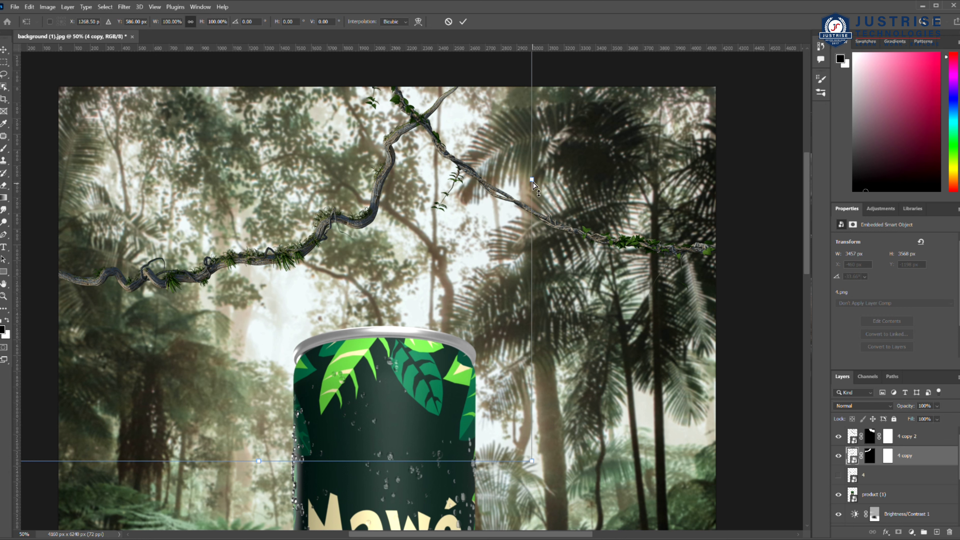
{"action": "left_click_drag", "start_coordinate": [533, 181], "coordinate": [584, 171]}
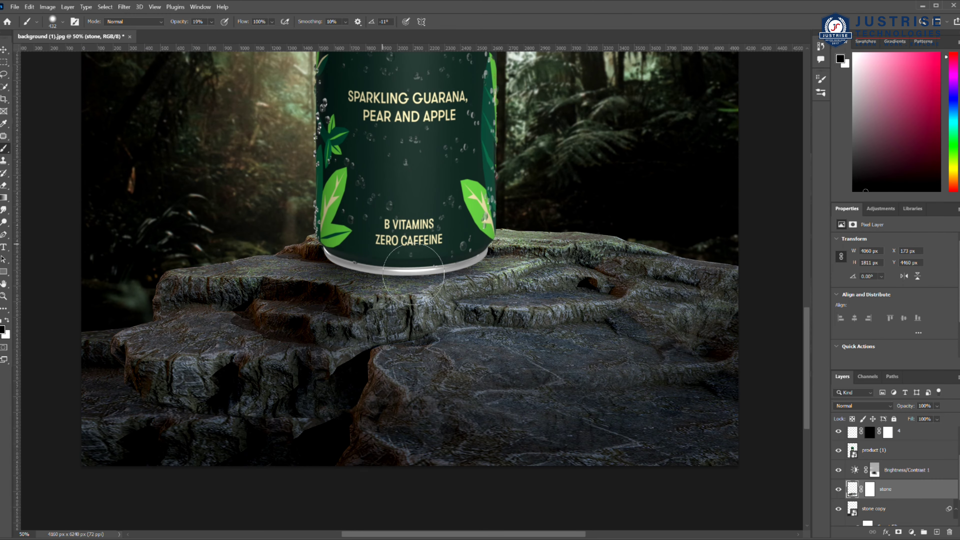
{"action": "mouse_move", "coordinate": [413, 275]}
{"action": "left_mouse_down"}
{"action": "mouse_move", "coordinate": [398, 284]}
{"action": "mouse_move", "coordinate": [328, 474]}
{"action": "mouse_move", "coordinate": [701, 515]}
{"action": "mouse_move", "coordinate": [457, 281]}
{"action": "left_mouse_up"}
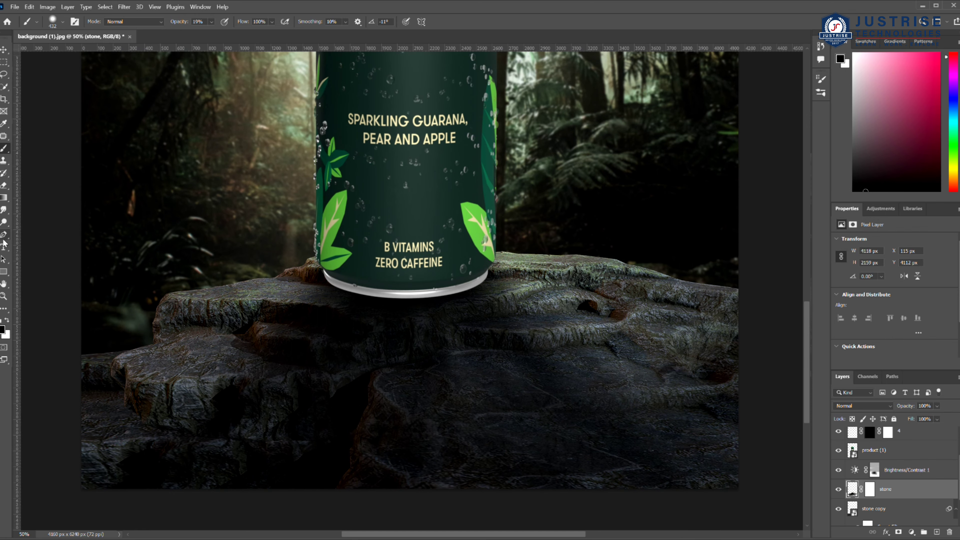
Switch to a larger soft white brush and paint highlights across the rock's top.
{"action": "key", "text": "x"}
{"action": "scroll", "coordinate": [305, 275], "scroll_direction": "up", "scroll_amount": 3}
{"action": "scroll", "coordinate": [305, 337], "scroll_direction": "up", "scroll_amount": 3}
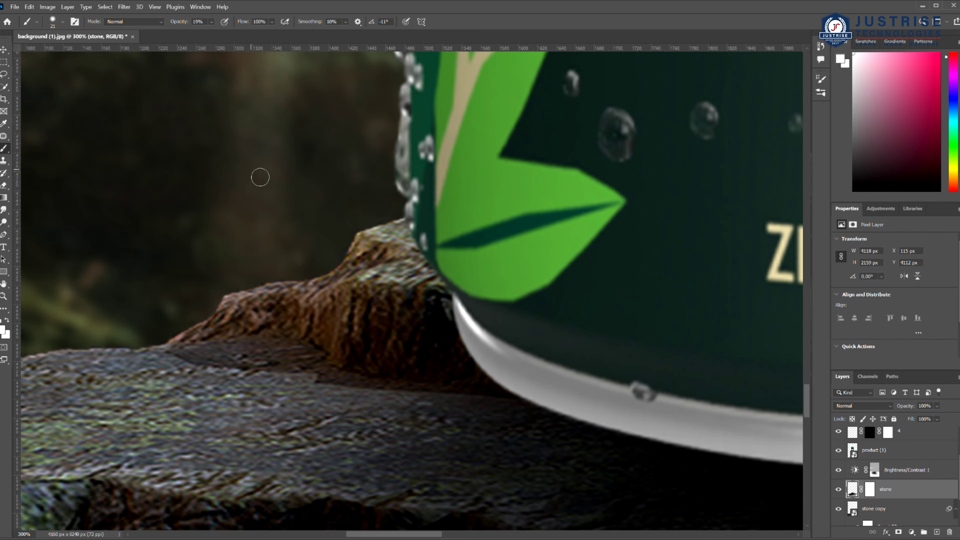
{"action": "scroll", "coordinate": [319, 339], "scroll_direction": "down", "scroll_amount": 1}
{"action": "scroll", "coordinate": [319, 339], "scroll_direction": "down", "scroll_amount": 2}
{"action": "scroll", "coordinate": [319, 338], "scroll_direction": "left", "scroll_amount": 10}
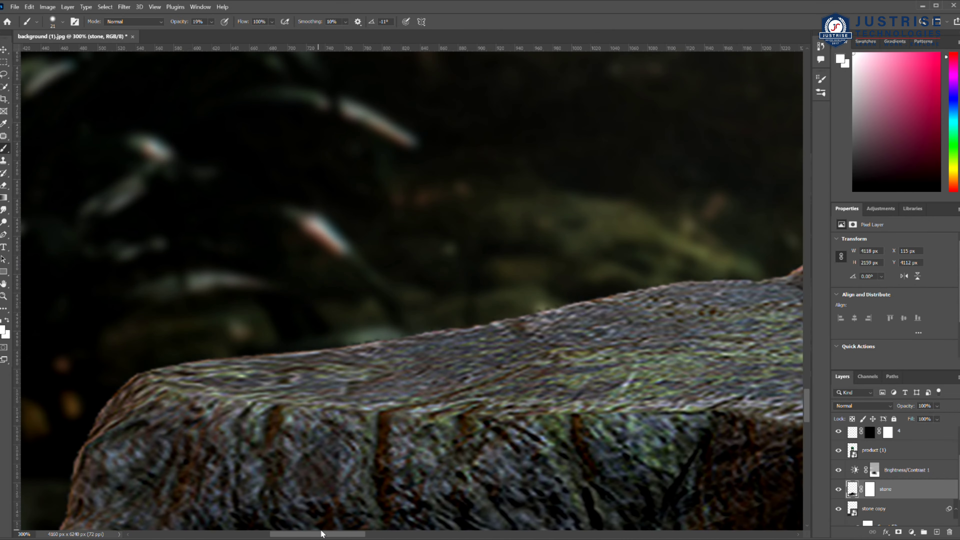
{"action": "key", "text": "bracketright"}
{"action": "key", "text": "bracketright"}
{"action": "key", "text": "bracketright"}
{"action": "left_click_drag", "start_coordinate": [383, 415], "coordinate": [605, 379]}
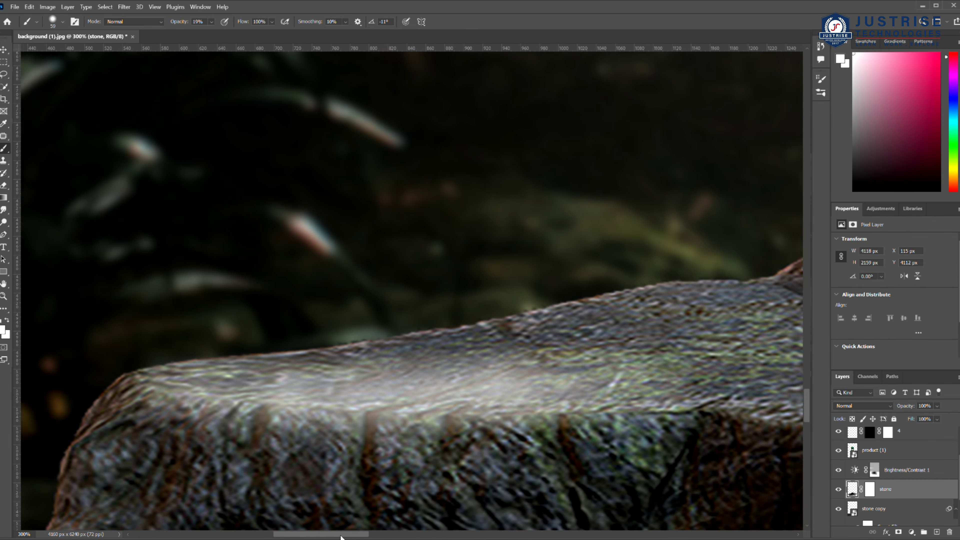
{"action": "scroll", "coordinate": [492, 379], "scroll_direction": "right", "scroll_amount": 8}
{"action": "left_click_drag", "start_coordinate": [151, 379], "coordinate": [404, 390]}
{"action": "scroll", "coordinate": [404, 391], "scroll_direction": "down", "scroll_amount": 3}
{"action": "scroll", "coordinate": [404, 390], "scroll_direction": "left", "scroll_amount": 9}
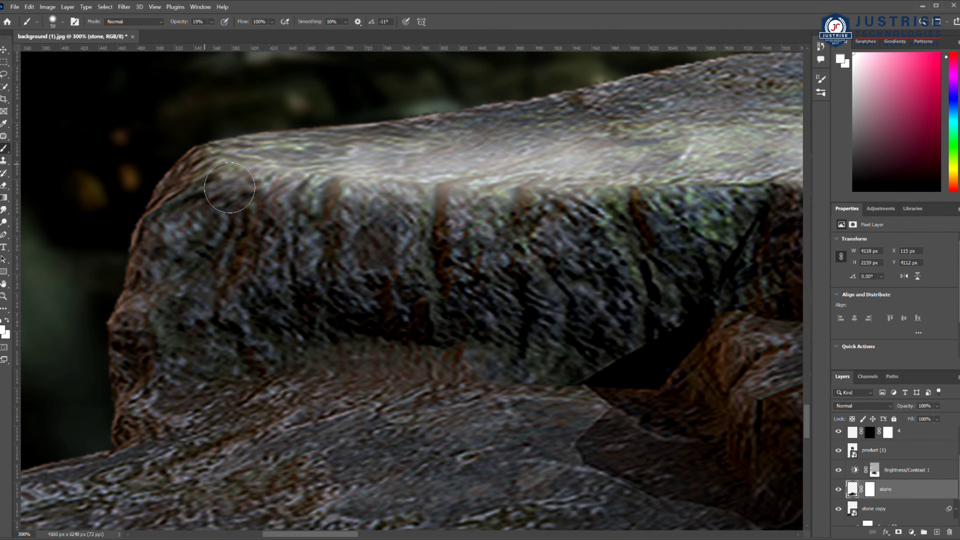
Brighten the stone's left edge, top surface, lower ledge and right ledge.
{"action": "left_click", "coordinate": [3, 296]}
{"action": "key", "text": "b"}
{"action": "scroll", "coordinate": [378, 303], "scroll_direction": "down", "scroll_amount": 1}
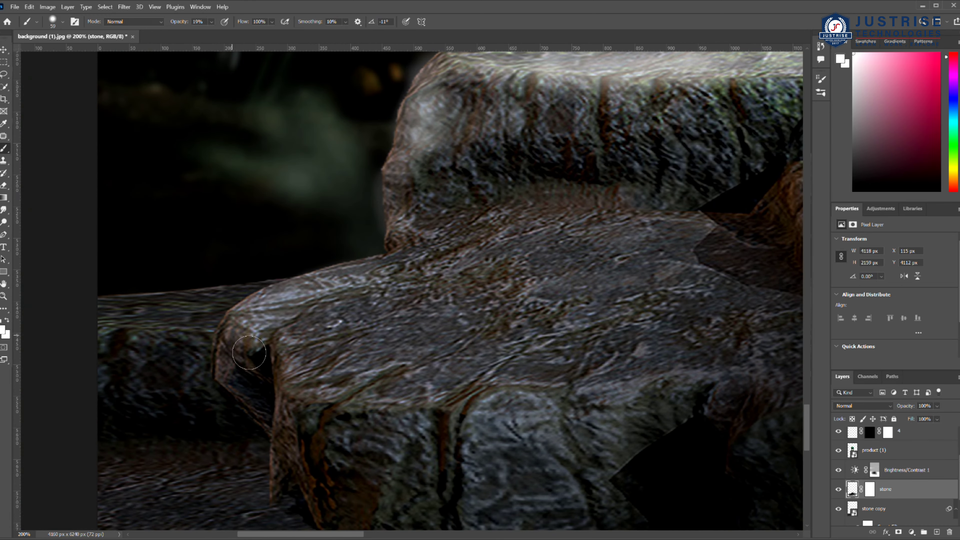
{"action": "scroll", "coordinate": [358, 254], "scroll_direction": "left", "scroll_amount": 8}
{"action": "left_click_drag", "start_coordinate": [294, 306], "coordinate": [465, 288]}
{"action": "scroll", "coordinate": [208, 175], "scroll_direction": "right", "scroll_amount": 15}
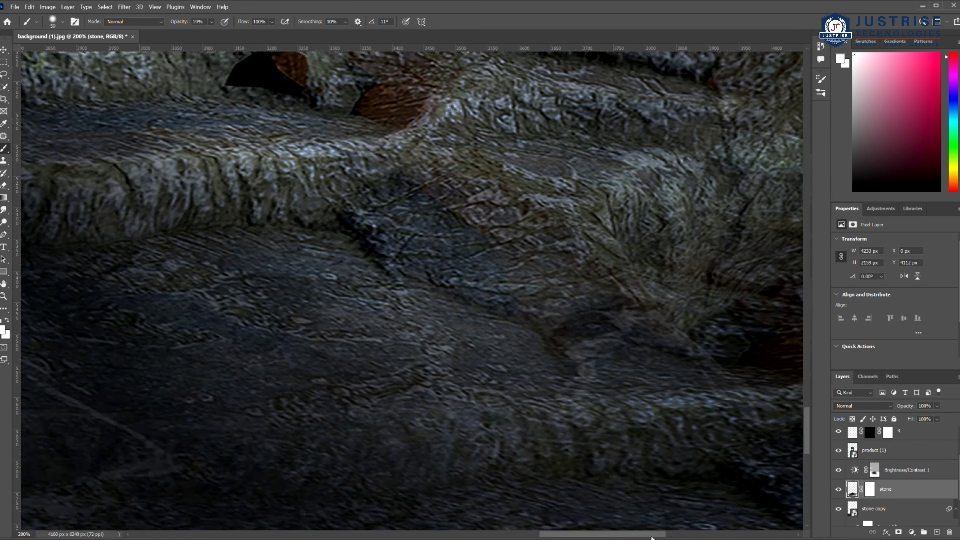
{"action": "scroll", "coordinate": [208, 175], "scroll_direction": "up", "scroll_amount": 5}
{"action": "scroll", "coordinate": [208, 175], "scroll_direction": "left", "scroll_amount": 5}
{"action": "left_click_drag", "start_coordinate": [208, 175], "coordinate": [624, 172]}
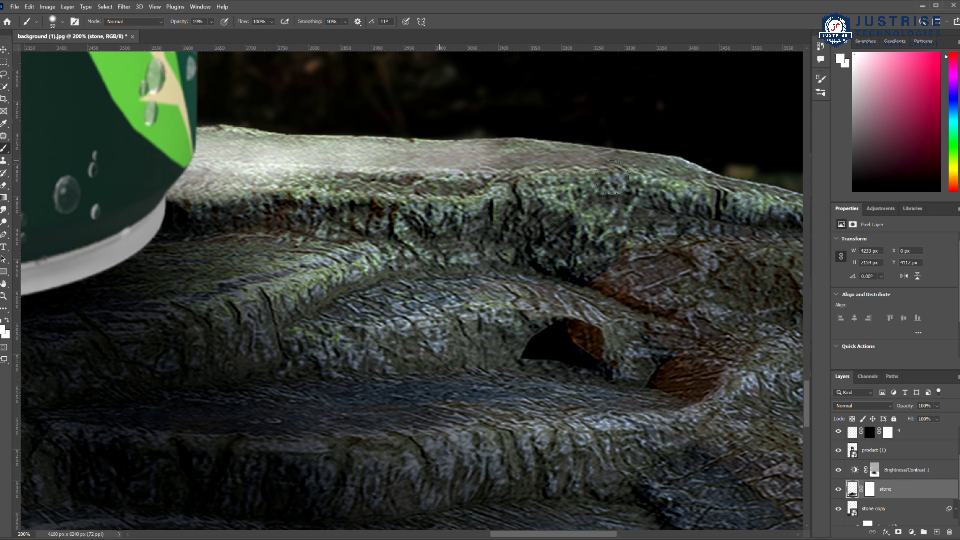
{"action": "left_click_drag", "start_coordinate": [378, 246], "coordinate": [240, 270]}
{"action": "scroll", "coordinate": [241, 270], "scroll_direction": "right", "scroll_amount": 10}
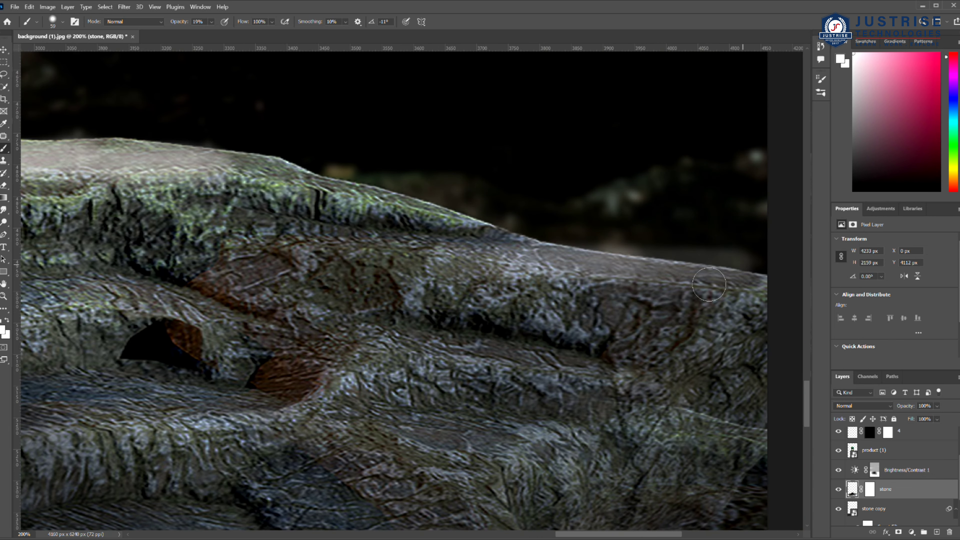
{"action": "left_click_drag", "start_coordinate": [357, 266], "coordinate": [753, 272]}
{"action": "scroll", "coordinate": [67, 278], "scroll_direction": "down", "scroll_amount": 4}
{"action": "key", "text": "ctrl+0"}
Rasterize the product (1) layer and paint black shadow under the can and over its rim.
{"action": "key", "text": "v"}
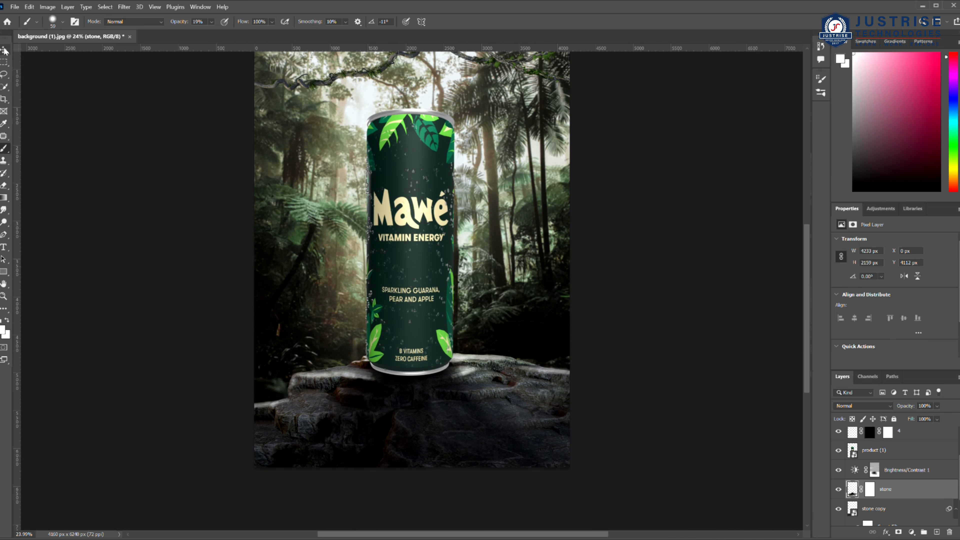
{"action": "left_click", "coordinate": [875, 451]}
{"action": "key", "text": "b"}
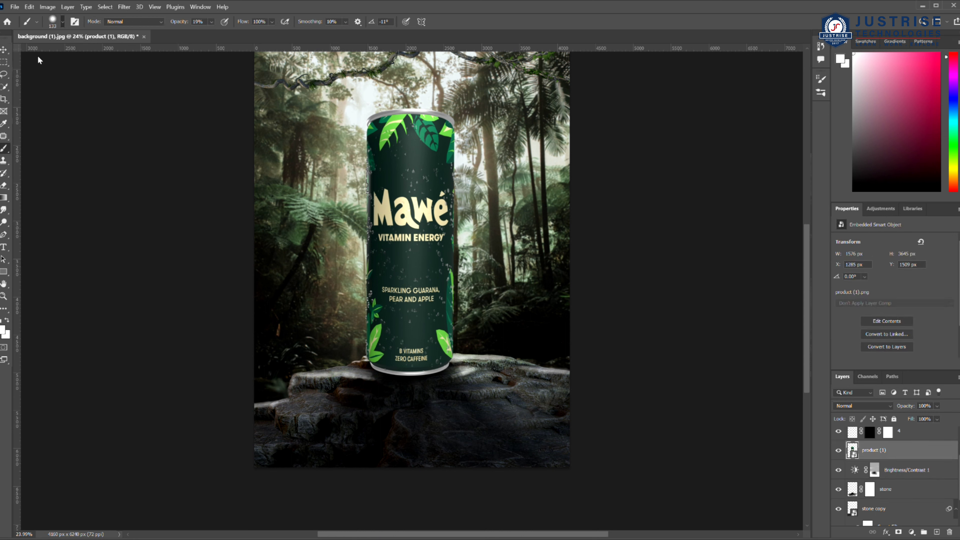
{"action": "left_click", "coordinate": [602, 236]}
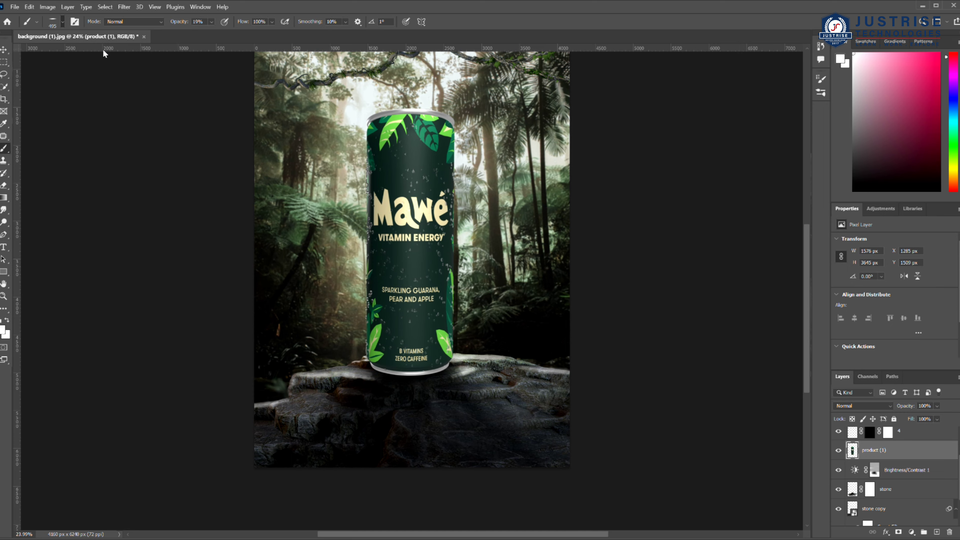
{"action": "key", "text": "x"}
{"action": "left_click_drag", "start_coordinate": [449, 386], "coordinate": [461, 378]}
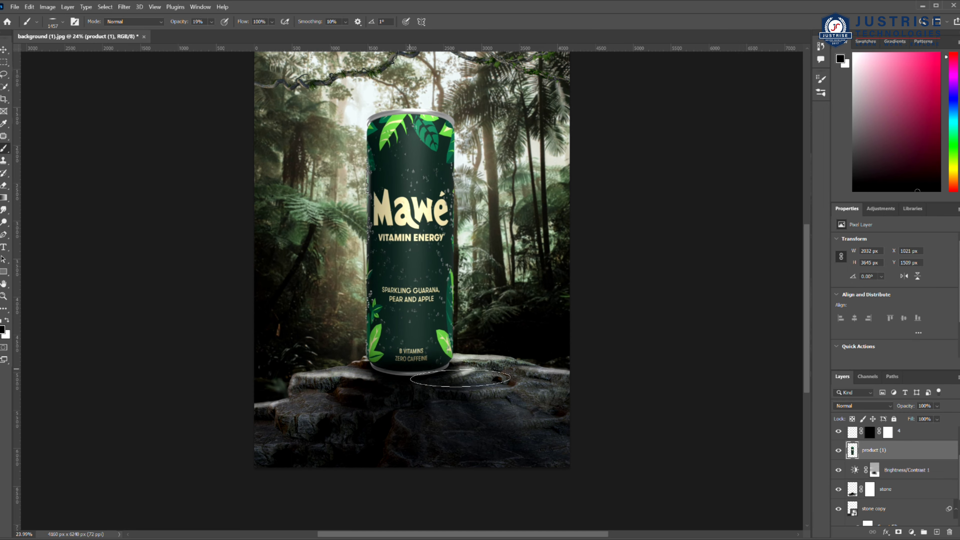
{"action": "key", "text": "bracketleft"}
{"action": "key", "text": "bracketleft"}
{"action": "key", "text": "bracketleft"}
{"action": "scroll", "coordinate": [460, 378], "scroll_direction": "up", "scroll_amount": 4}
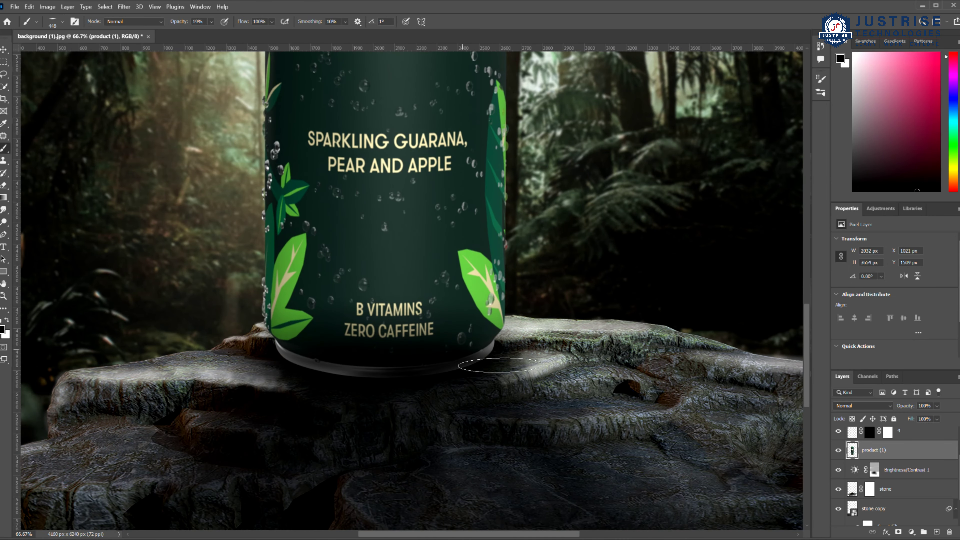
{"action": "left_click_drag", "start_coordinate": [494, 365], "coordinate": [295, 354]}
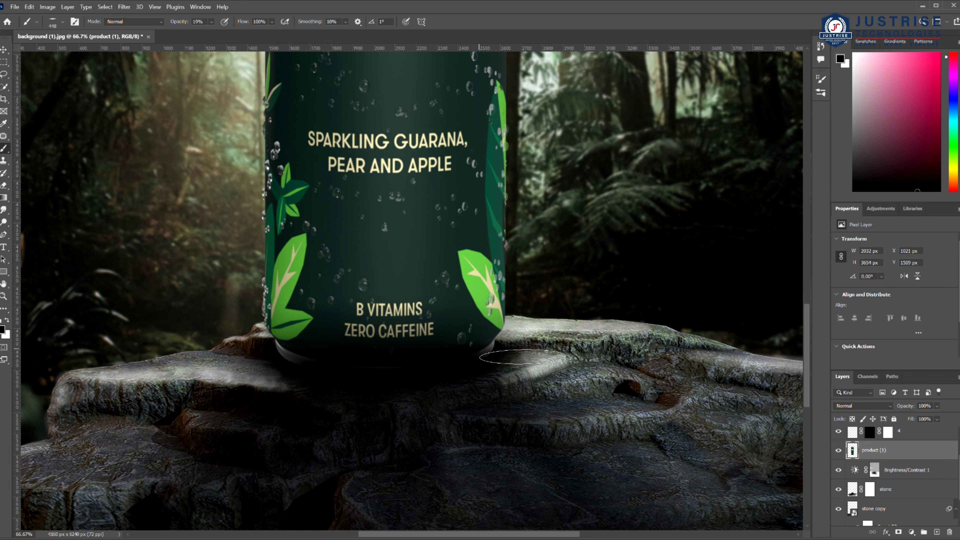
{"action": "scroll", "coordinate": [522, 357], "scroll_direction": "up", "scroll_amount": 1}
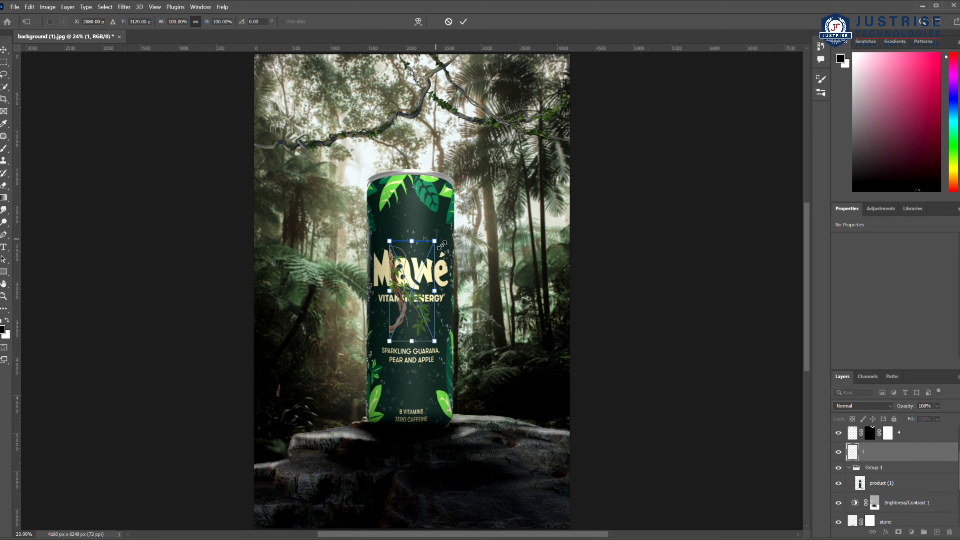
Enlarge and stretch the vine image tall along the left edge, then darken it with Camera Raw.
{"action": "left_click_drag", "start_coordinate": [441, 245], "coordinate": [524, 55]}
{"action": "left_click_drag", "start_coordinate": [470, 198], "coordinate": [308, 264]}
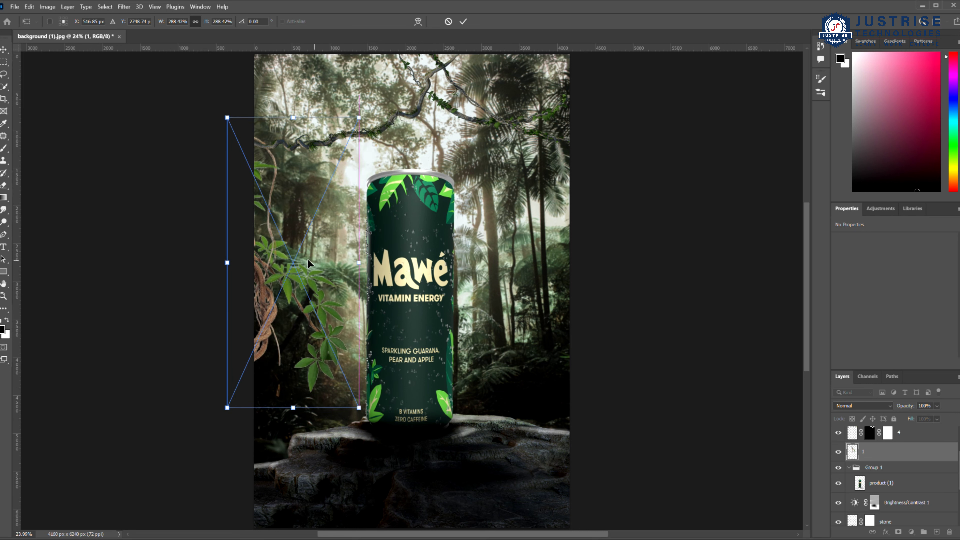
{"action": "mouse_move", "coordinate": [308, 259]}
{"action": "left_mouse_down"}
{"action": "mouse_move", "coordinate": [314, 179]}
{"action": "mouse_move", "coordinate": [306, 282]}
{"action": "left_mouse_up"}
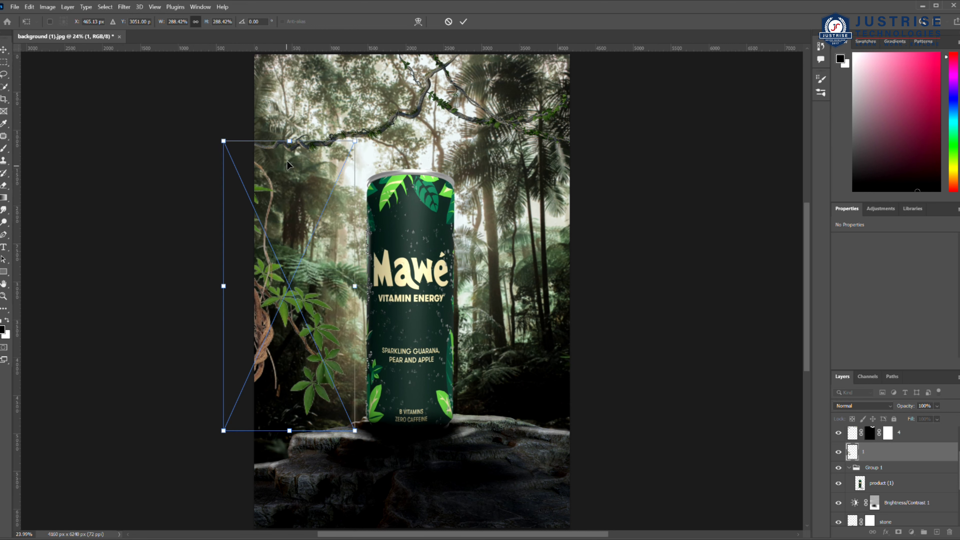
{"action": "left_click_drag", "start_coordinate": [289, 148], "coordinate": [290, 81]}
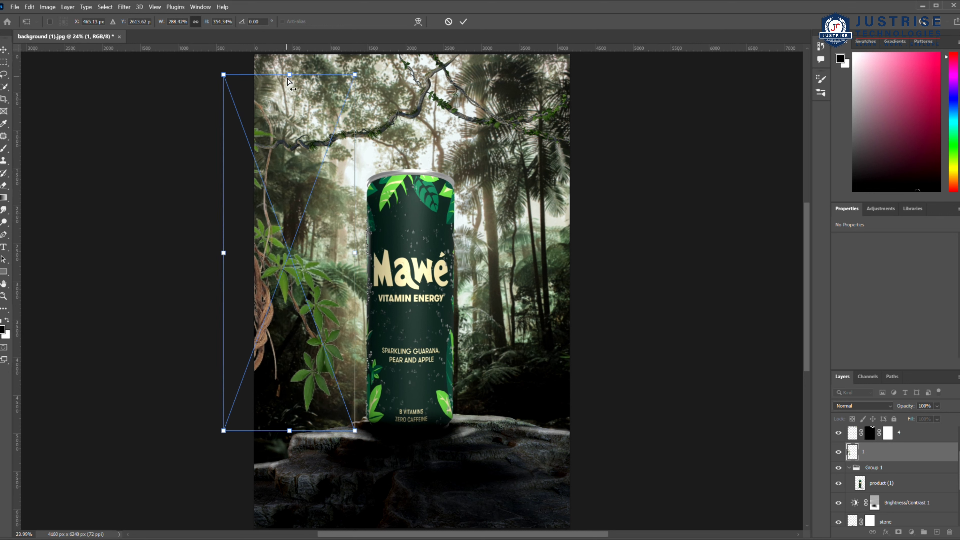
{"action": "left_click", "coordinate": [465, 24]}
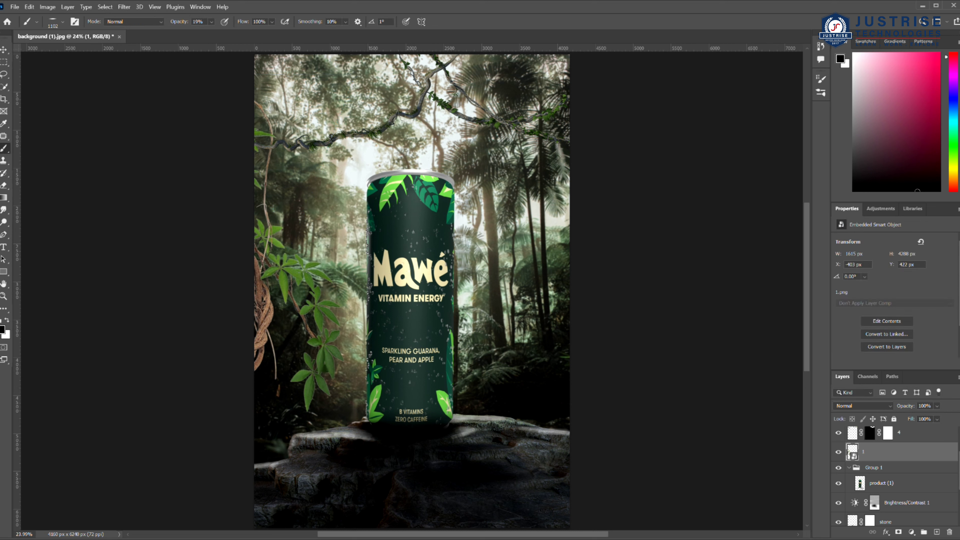
{"action": "key", "text": "ctrl+alt+f"}
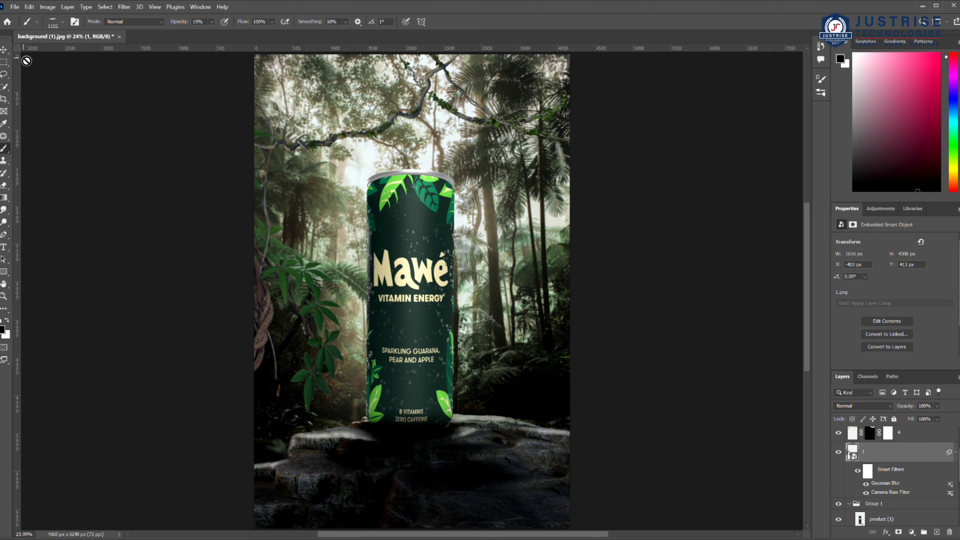
Place, scale and rotate a monstera leaf into the bottom-left corner.
{"action": "mouse_move", "coordinate": [407, 57]}
{"action": "left_mouse_down"}
{"action": "mouse_move", "coordinate": [412, 292]}
{"action": "mouse_move", "coordinate": [609, 360]}
{"action": "left_mouse_up"}
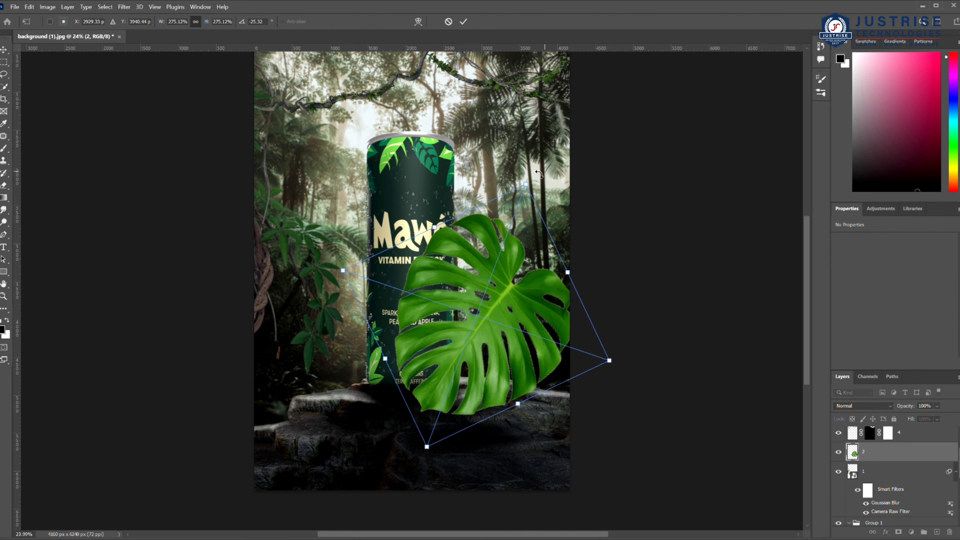
{"action": "left_click_drag", "start_coordinate": [491, 303], "coordinate": [332, 280]}
{"action": "left_click_drag", "start_coordinate": [370, 227], "coordinate": [365, 232]}
{"action": "left_click_drag", "start_coordinate": [333, 280], "coordinate": [291, 465]}
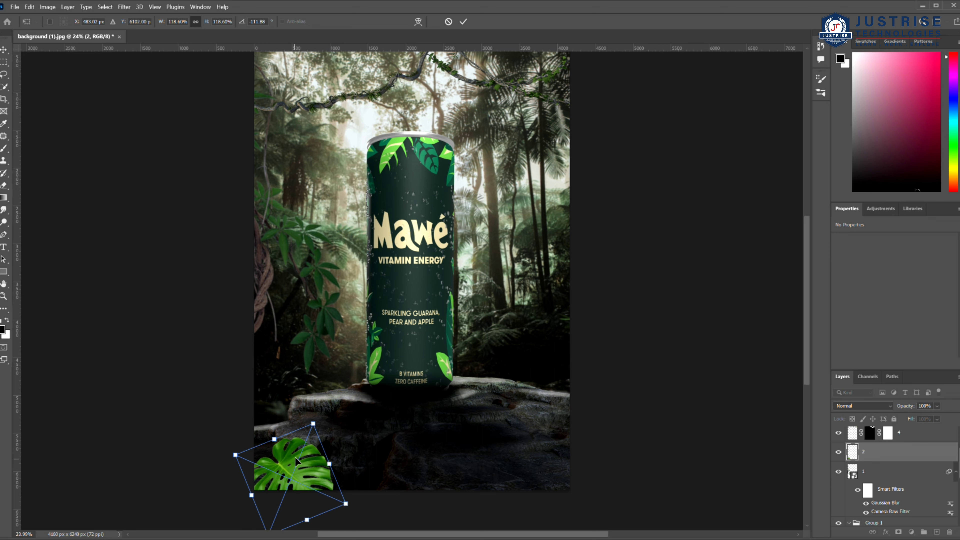
{"action": "key", "text": "Return"}
Duplicate the leaf, rotate and enlarge the copy at bottom-left, and move it beneath layer 2.
{"action": "key", "text": "ctrl+j"}
{"action": "key", "text": "ctrl+t"}
{"action": "mouse_move", "coordinate": [323, 362]}
{"action": "left_mouse_down"}
{"action": "mouse_move", "coordinate": [361, 403]}
{"action": "mouse_move", "coordinate": [227, 379]}
{"action": "left_mouse_up"}
{"action": "mouse_move", "coordinate": [258, 424]}
{"action": "left_mouse_down"}
{"action": "mouse_move", "coordinate": [319, 406]}
{"action": "mouse_move", "coordinate": [277, 436]}
{"action": "left_mouse_up"}
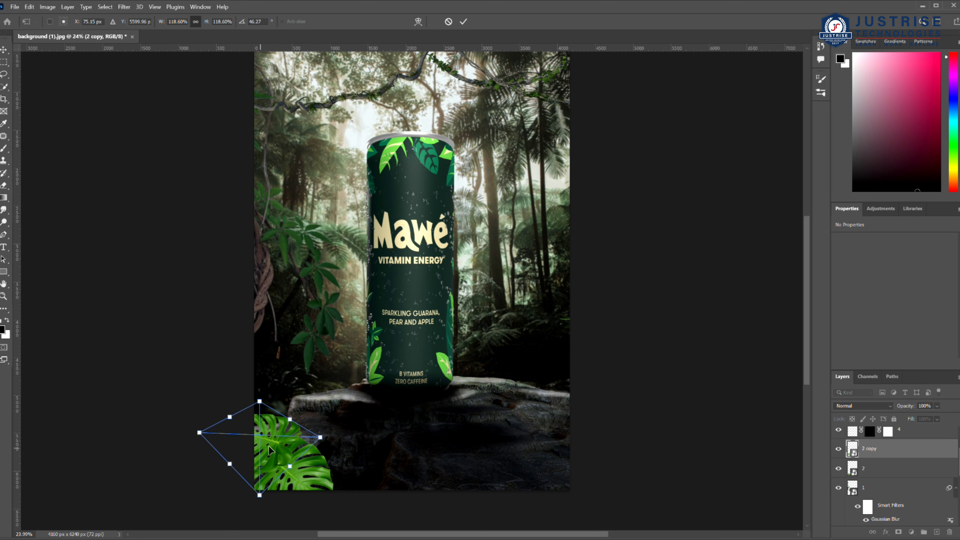
{"action": "mouse_move", "coordinate": [216, 416]}
{"action": "left_mouse_down"}
{"action": "mouse_move", "coordinate": [204, 414]}
{"action": "mouse_move", "coordinate": [220, 403]}
{"action": "left_mouse_up"}
{"action": "left_click_drag", "start_coordinate": [287, 435], "coordinate": [321, 436]}
{"action": "key", "text": "Return"}
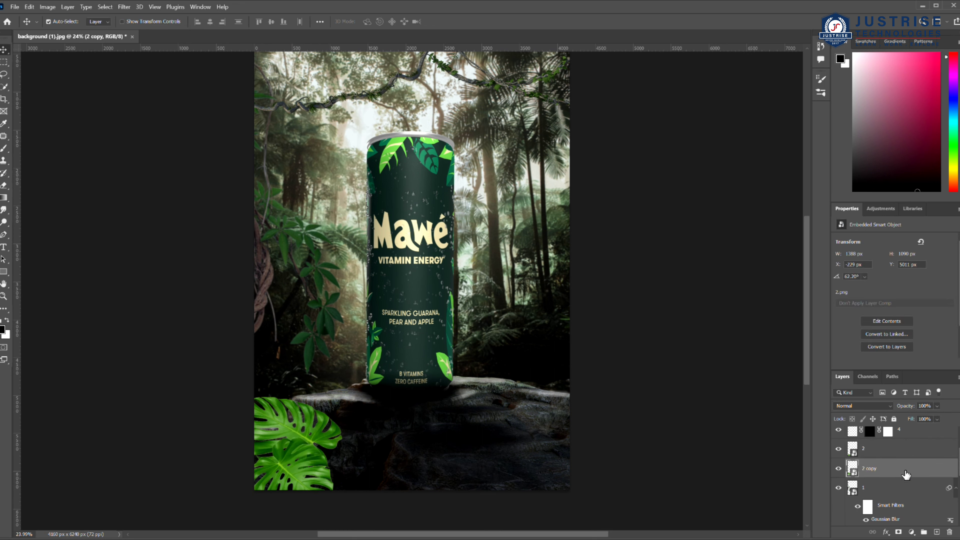
{"action": "left_click_drag", "start_coordinate": [907, 448], "coordinate": [914, 469]}
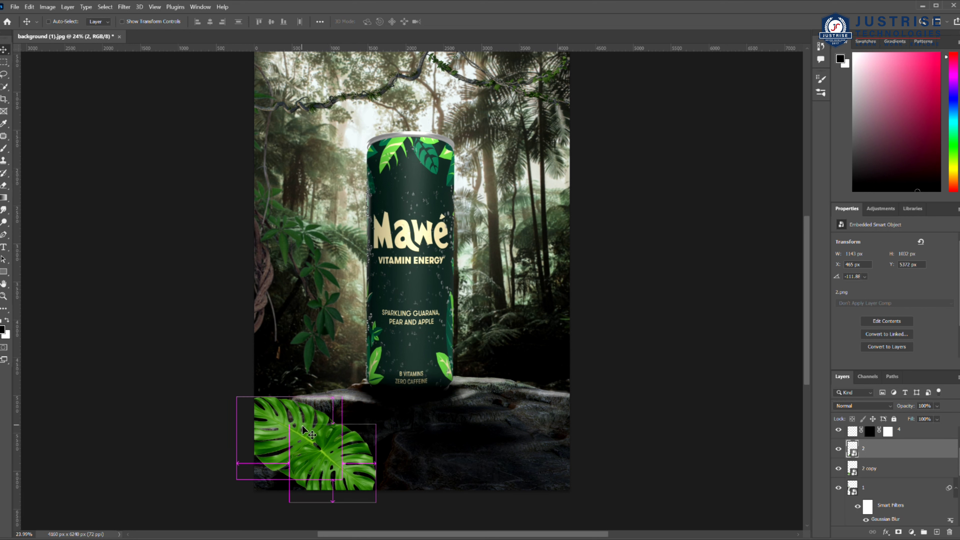
{"action": "key", "text": "ctrl+t"}
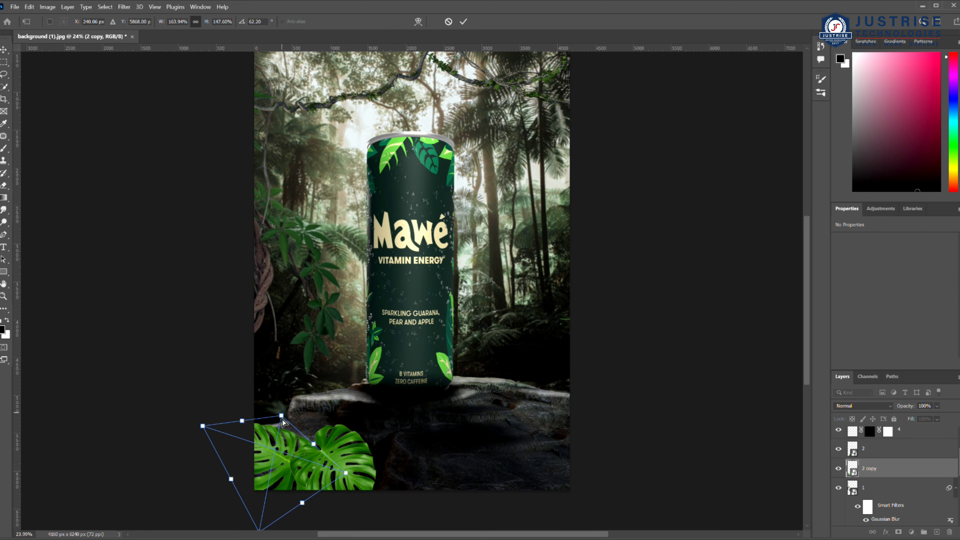
{"action": "left_click", "coordinate": [890, 488]}
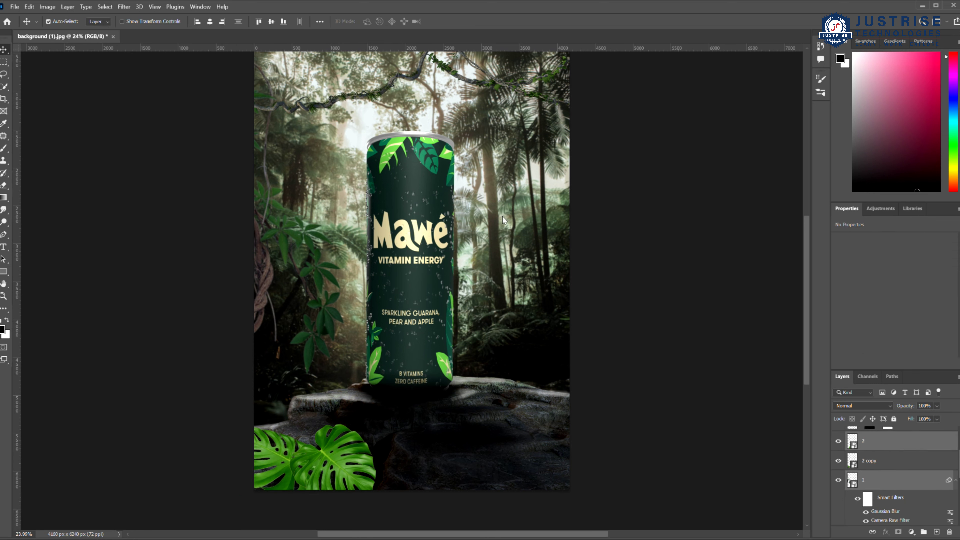
Stretch and rotate the layer 2 leaf about 23°, then darken it with Camera Raw and blur it.
{"action": "left_click", "coordinate": [900, 442]}
{"action": "key", "text": "ctrl+t"}
{"action": "left_click_drag", "start_coordinate": [372, 452], "coordinate": [366, 475]}
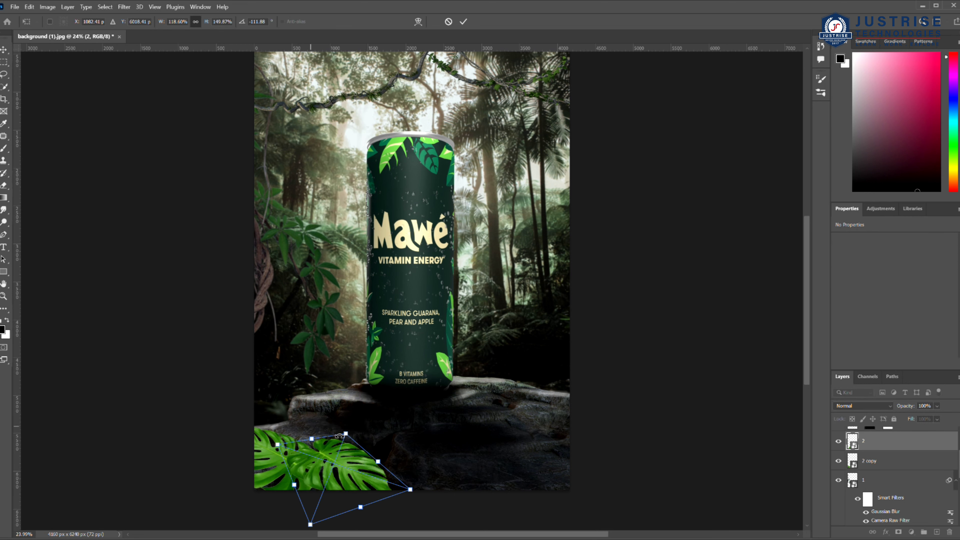
{"action": "left_click_drag", "start_coordinate": [411, 439], "coordinate": [616, 442]}
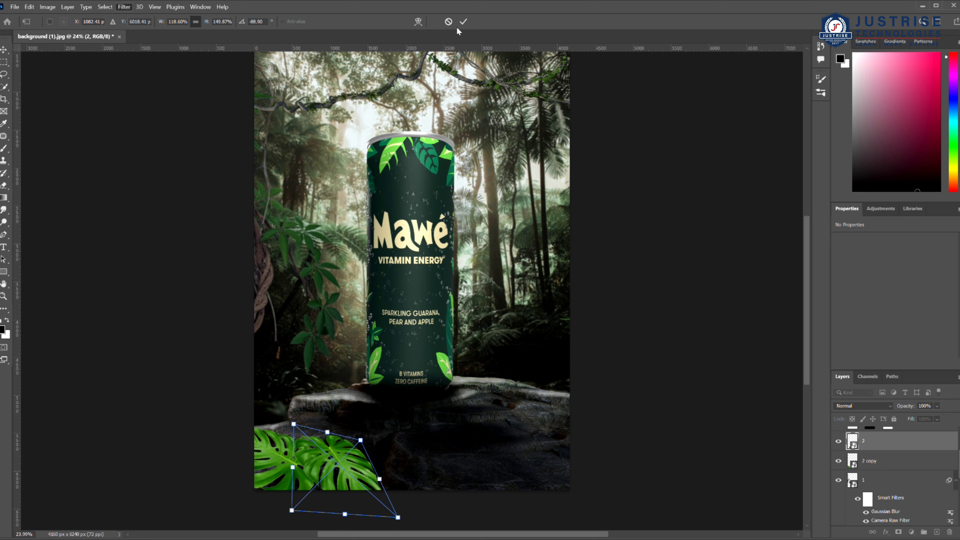
{"action": "left_click", "coordinate": [463, 21]}
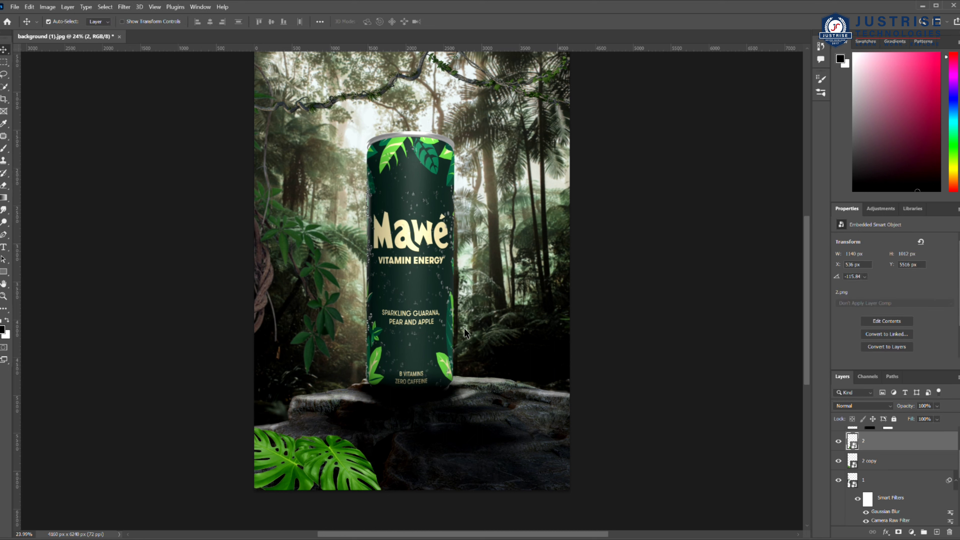
{"action": "key", "text": "ctrl+alt+f"}
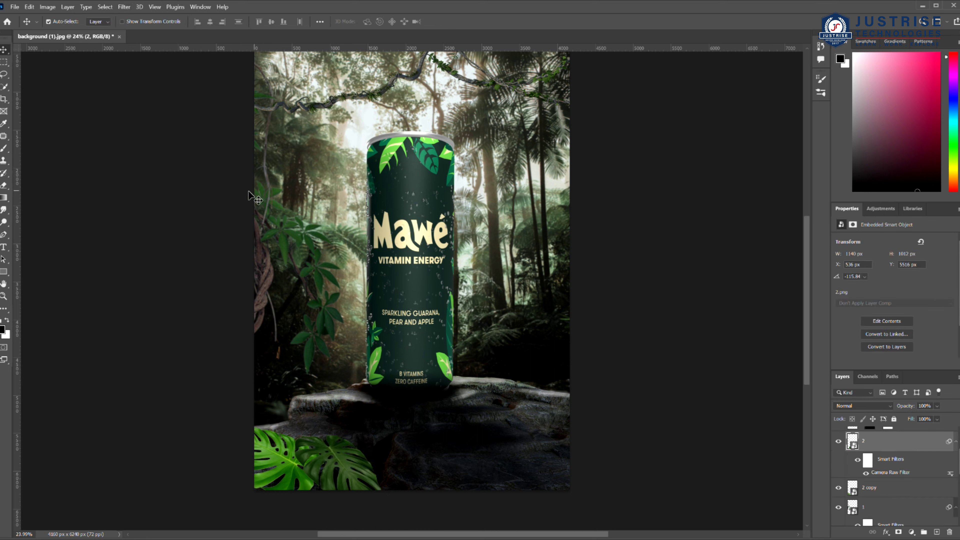
{"action": "key", "text": "ctrl+f"}
{"action": "key", "text": "alt+bracketleft"}
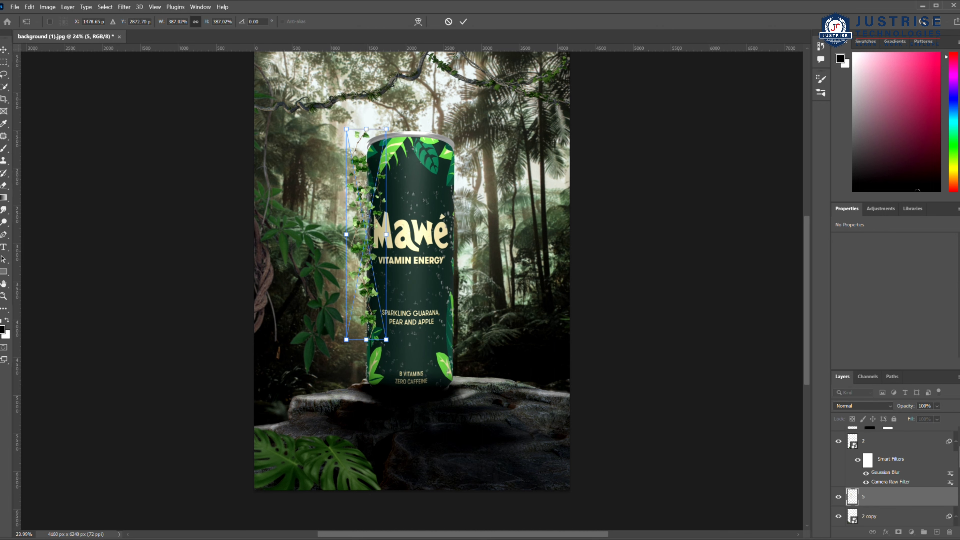
Place the ivy vine beside the can and stretch it along the can's left edge.
{"action": "key", "text": "z"}
{"action": "left_click", "coordinate": [378, 279]}
{"action": "scroll", "coordinate": [378, 279], "scroll_direction": "up", "scroll_amount": 2}
{"action": "key", "text": "ctrl+t"}
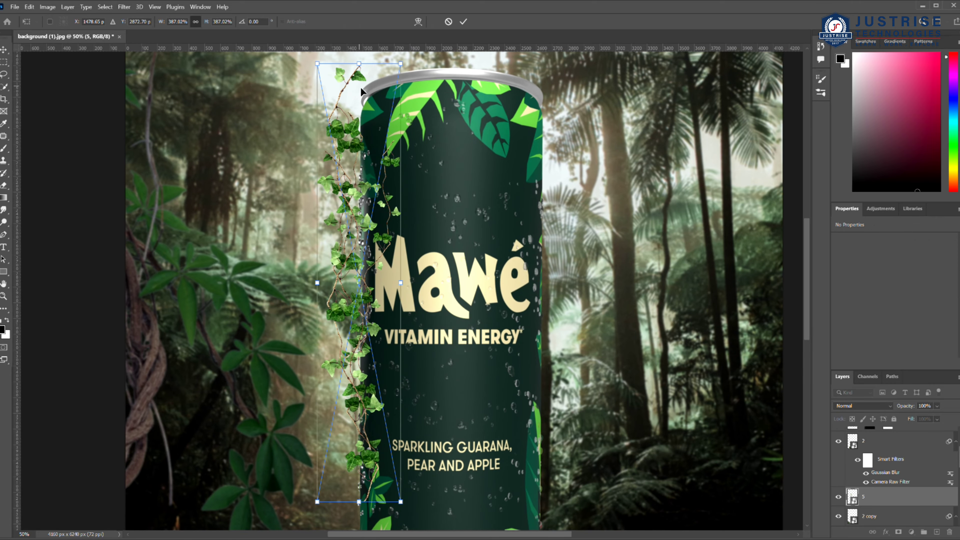
{"action": "left_click_drag", "start_coordinate": [362, 91], "coordinate": [375, 114]}
{"action": "scroll", "coordinate": [374, 113], "scroll_direction": "down", "scroll_amount": 3}
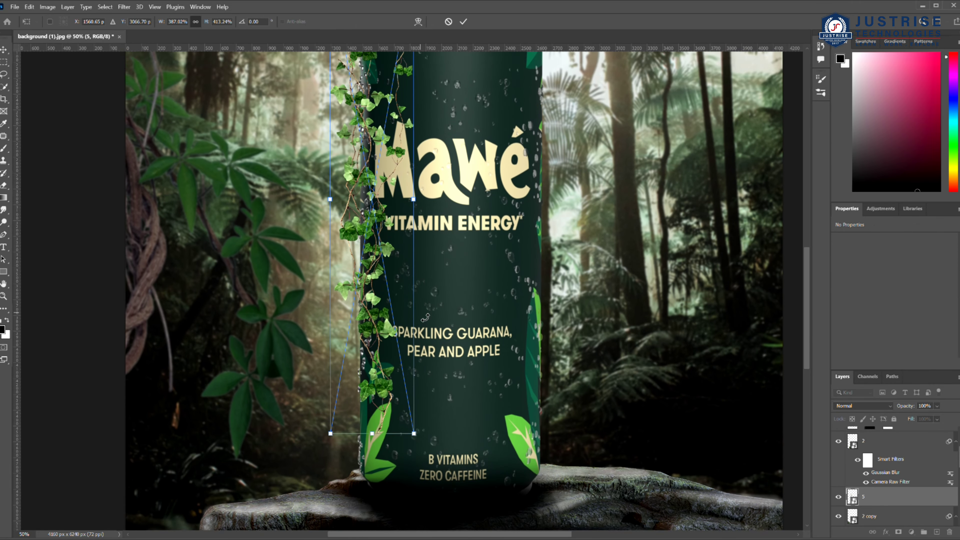
{"action": "scroll", "coordinate": [425, 318], "scroll_direction": "up", "scroll_amount": 3}
{"action": "left_click", "coordinate": [463, 21]}
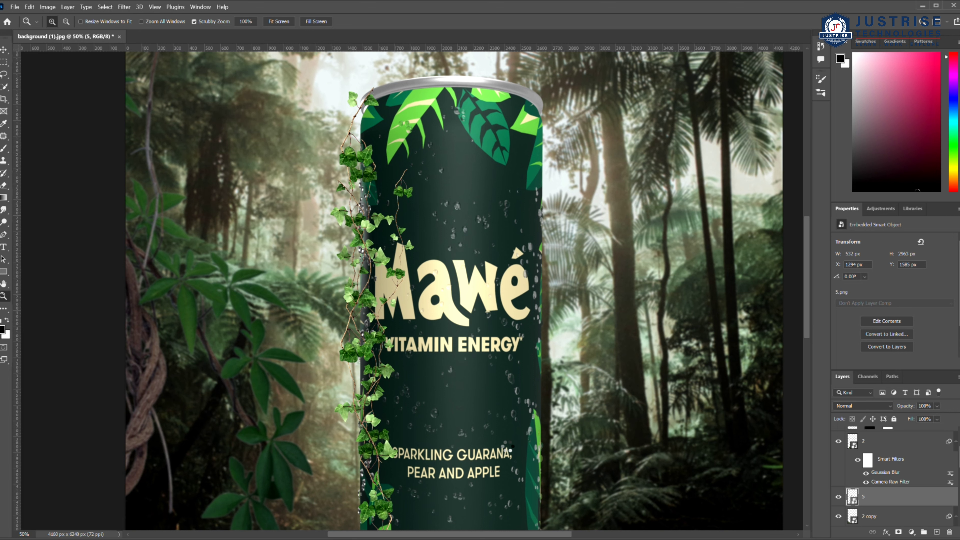
{"action": "key", "text": "v"}
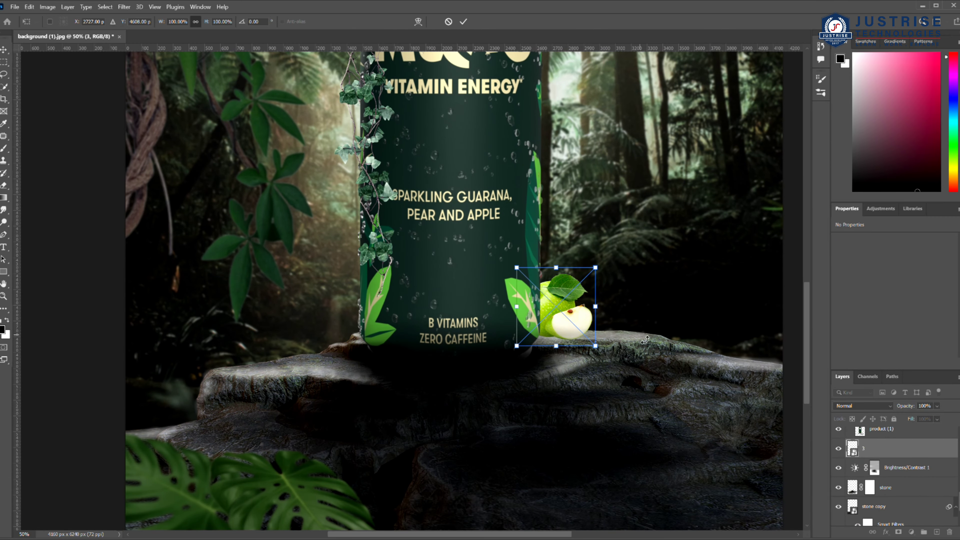
Place the green apples right of the can, scaled to about 199%.
{"action": "left_click_drag", "start_coordinate": [592, 343], "coordinate": [678, 430]}
{"action": "mouse_move", "coordinate": [622, 391]}
{"action": "left_mouse_down"}
{"action": "mouse_move", "coordinate": [606, 319]}
{"action": "mouse_move", "coordinate": [620, 323]}
{"action": "left_mouse_up"}
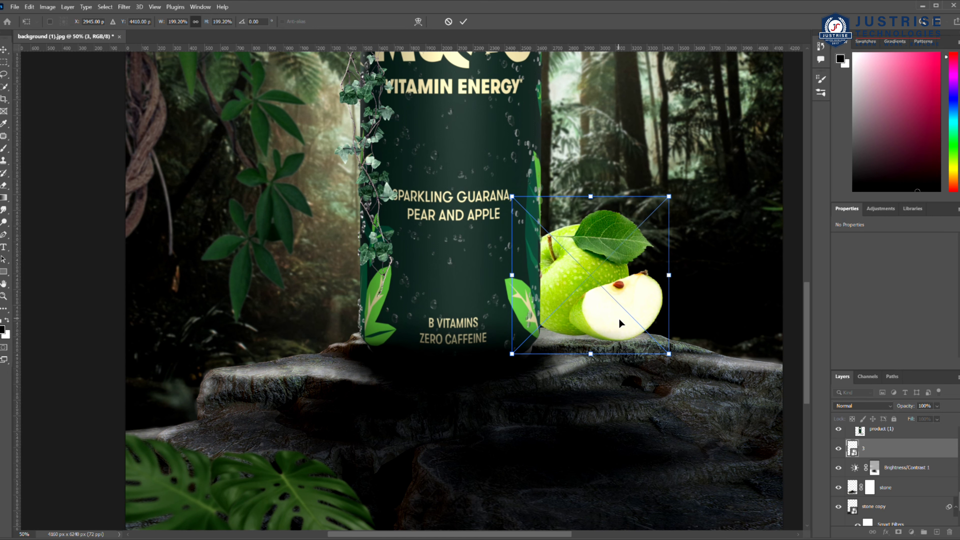
{"action": "left_click", "coordinate": [463, 21]}
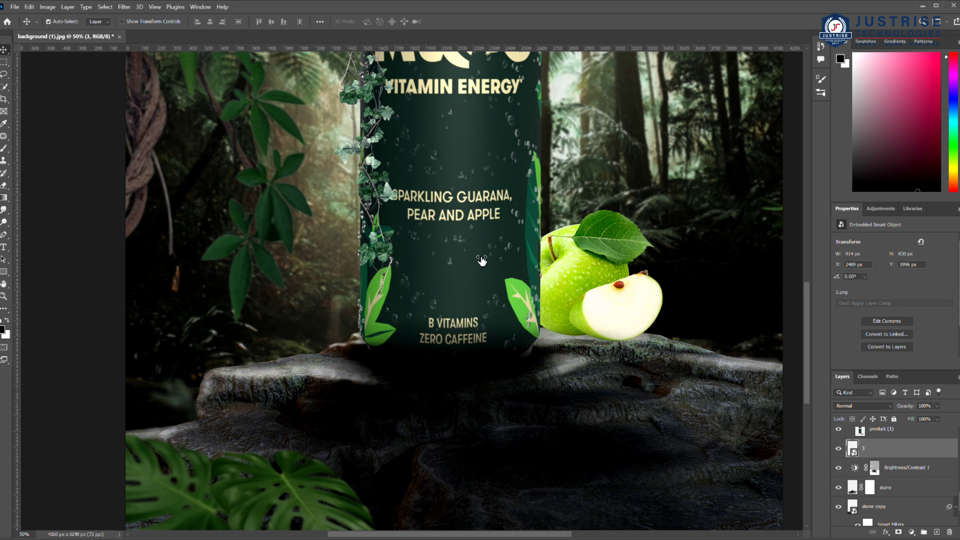
Select the stone and apple layer 3 and set up a smaller soft brush for shading.
{"action": "left_click", "coordinate": [480, 288]}
{"action": "scroll", "coordinate": [480, 287], "scroll_direction": "down", "scroll_amount": 2}
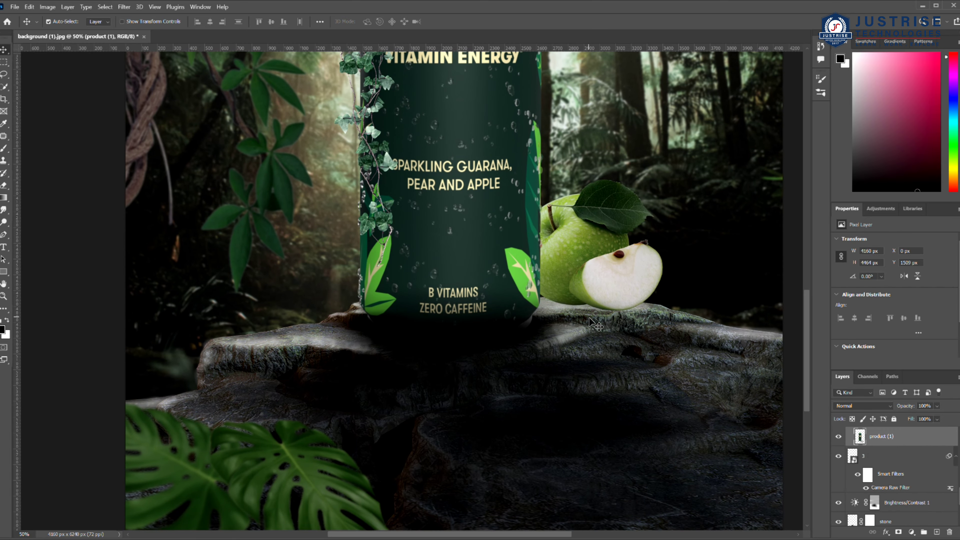
{"action": "left_click", "coordinate": [594, 323]}
{"action": "key", "text": "b"}
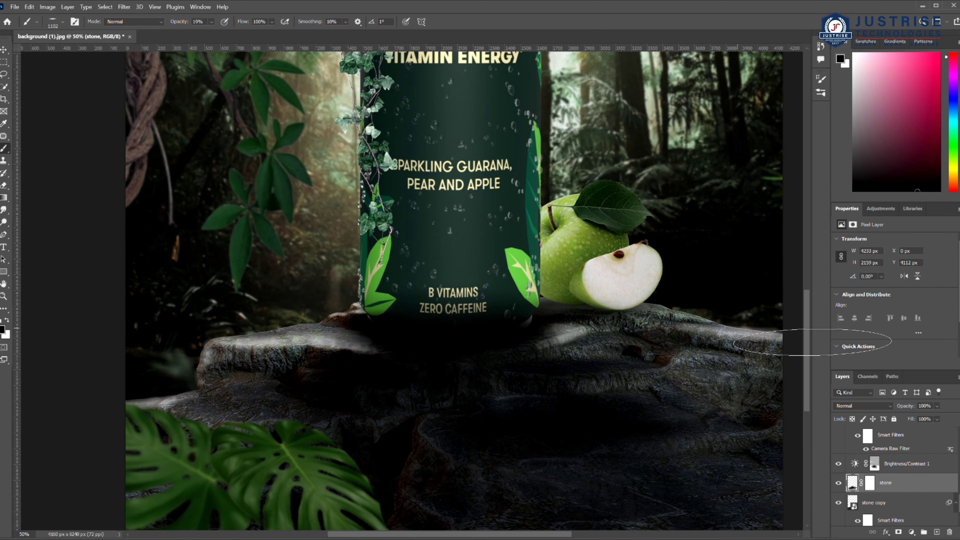
{"action": "left_click", "coordinate": [882, 436]}
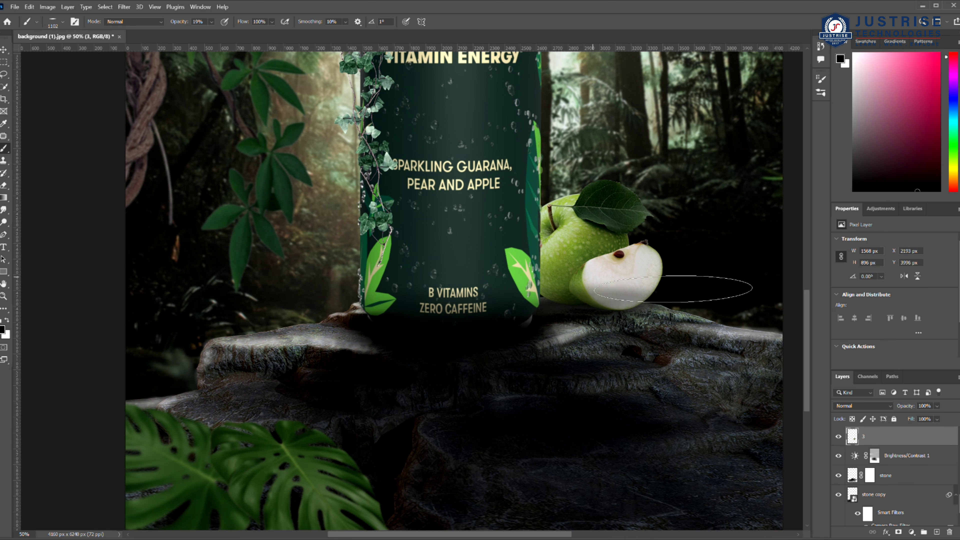
{"action": "key", "text": "bracketleft"}
{"action": "key", "text": "bracketleft"}
{"action": "key", "text": "bracketleft"}
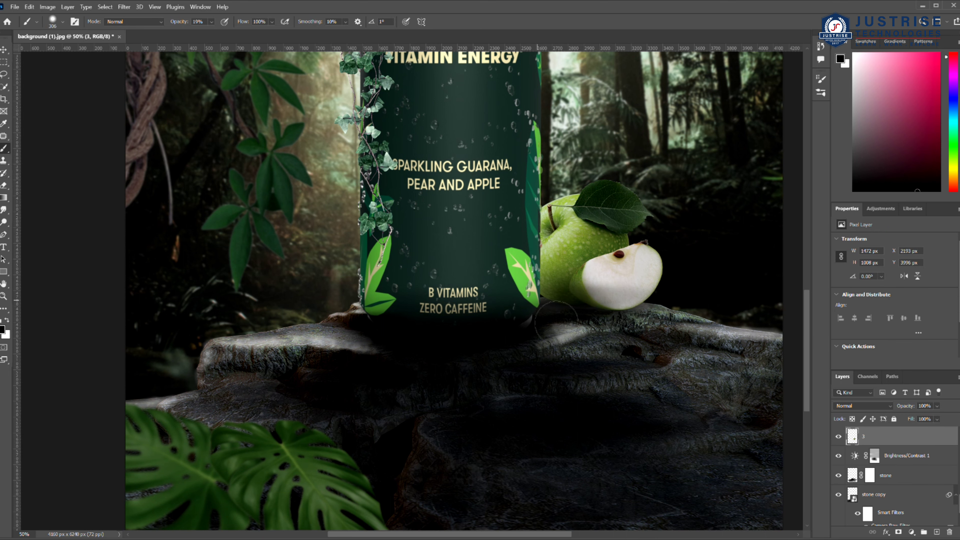
{"action": "scroll", "coordinate": [116, 235], "scroll_direction": "down", "scroll_amount": 1}
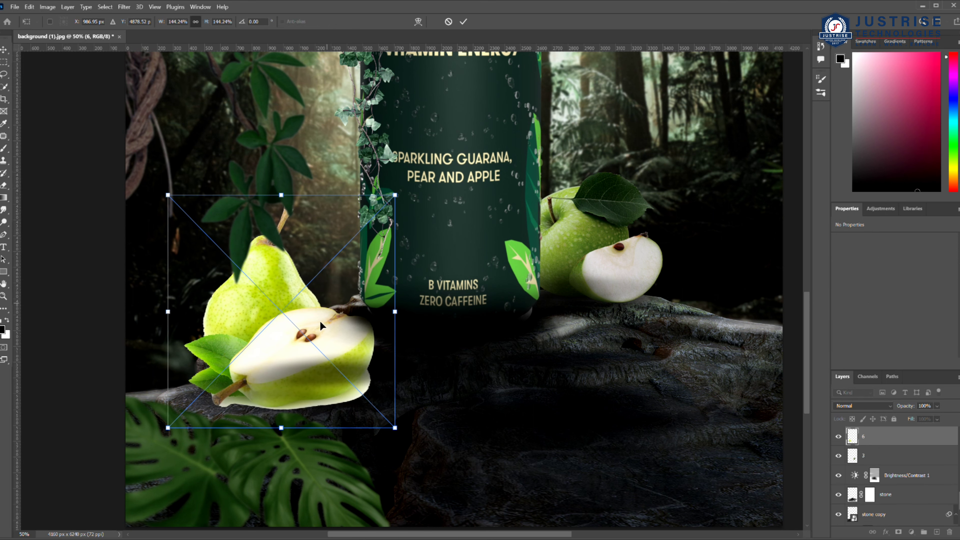
Place the pear enlarged and slightly skewed at bottom-left, then erase its pale fringe.
{"action": "left_click_drag", "start_coordinate": [315, 342], "coordinate": [282, 355]}
{"action": "left_click_drag", "start_coordinate": [247, 209], "coordinate": [274, 209]}
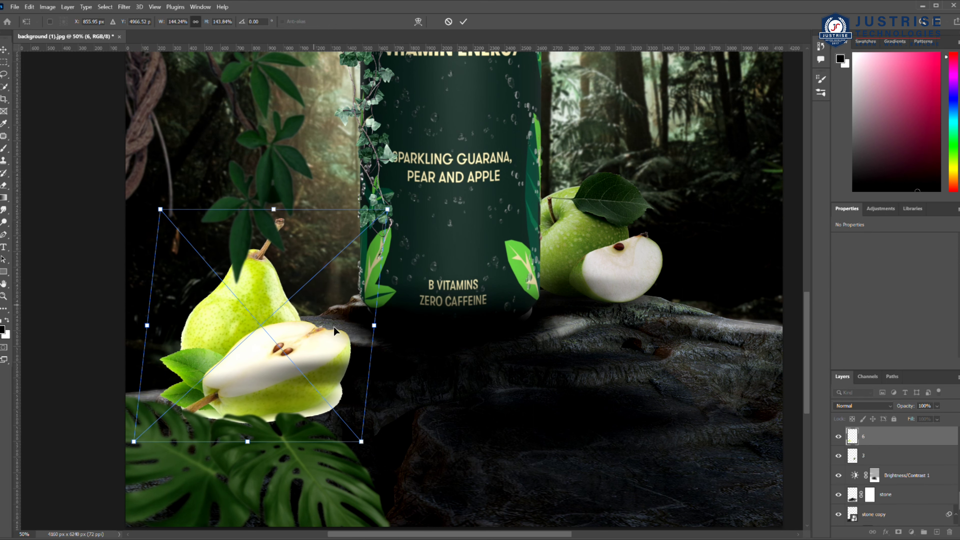
{"action": "key", "text": "Return"}
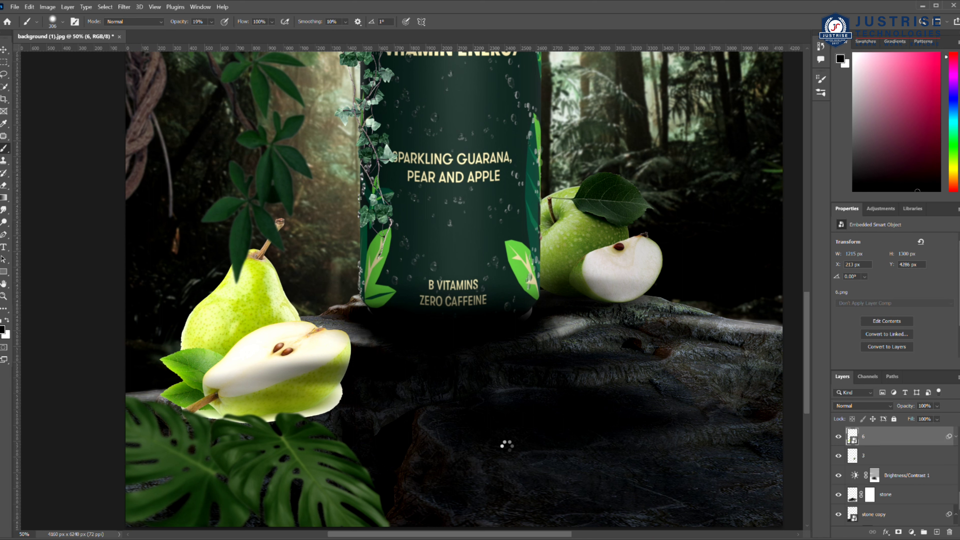
{"action": "key", "text": "e"}
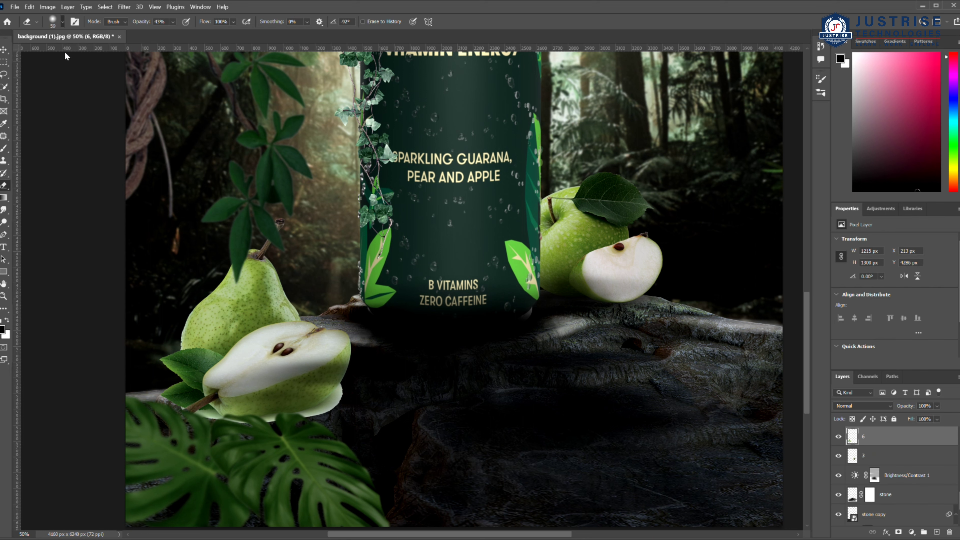
{"action": "left_click_drag", "start_coordinate": [348, 399], "coordinate": [356, 377]}
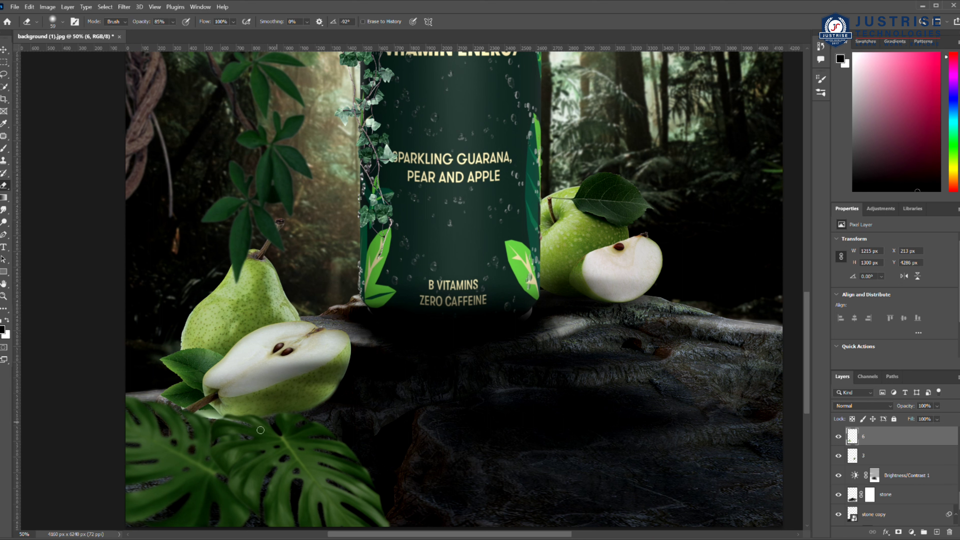
{"action": "left_click_drag", "start_coordinate": [204, 421], "coordinate": [256, 427]}
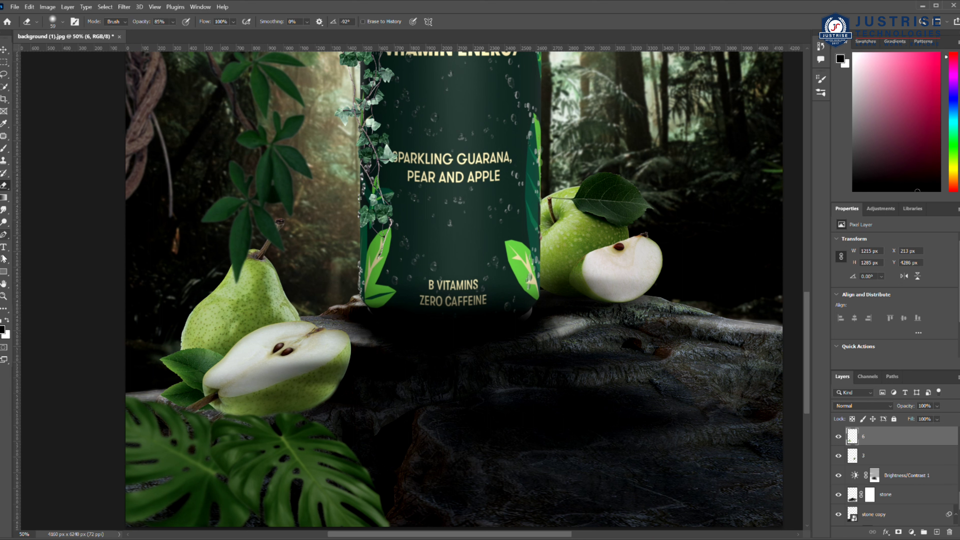
Switch back to the brush and select the stone and top product (1) layers.
{"action": "key", "text": "b"}
{"action": "key", "text": "alt+bracketleft"}
{"action": "key", "text": "alt+bracketleft"}
{"action": "key", "text": "alt+bracketleft"}
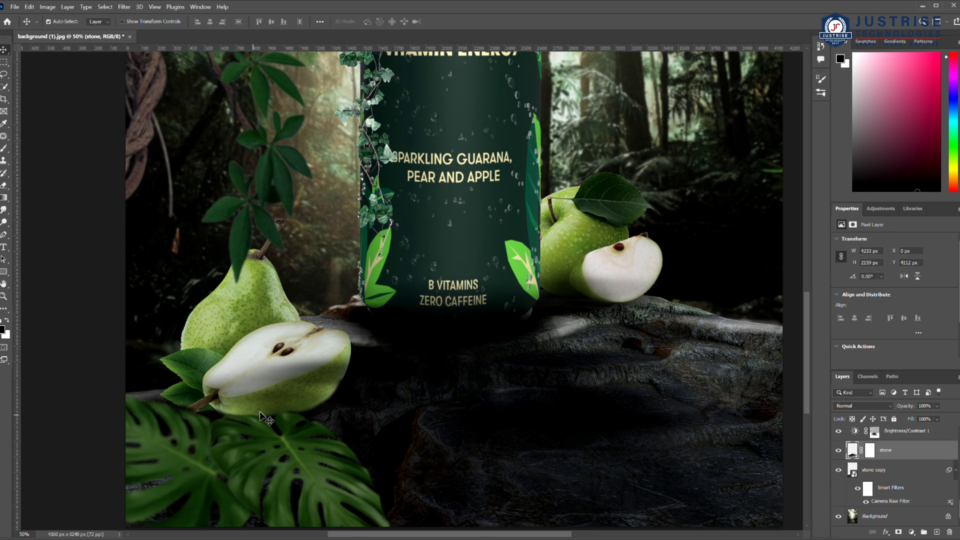
{"action": "key", "text": "alt+period"}
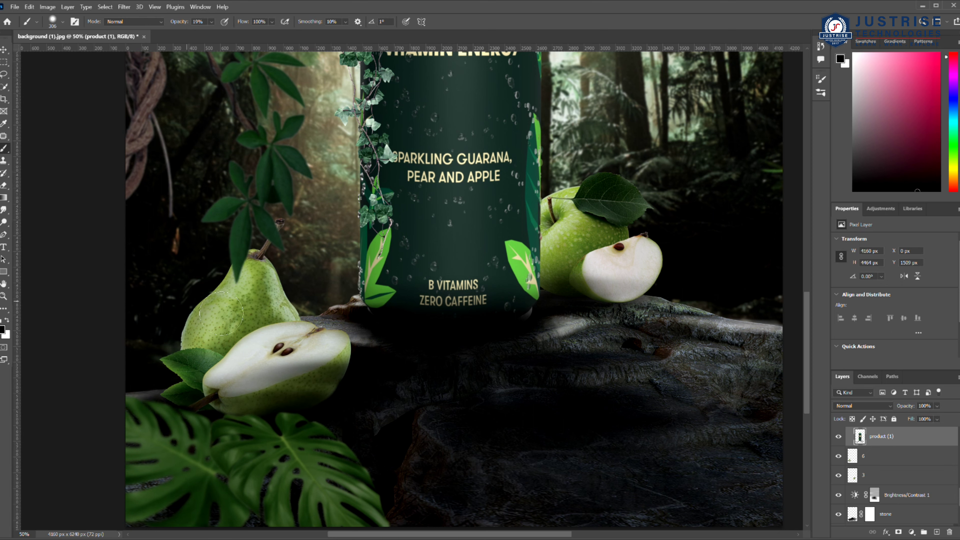
{"action": "scroll", "coordinate": [480, 393], "scroll_direction": "up", "scroll_amount": 1}
{"action": "scroll", "coordinate": [481, 392], "scroll_direction": "down", "scroll_amount": 1}
{"action": "scroll", "coordinate": [648, 357], "scroll_direction": "up", "scroll_amount": 1}
Scroll the canvas down and back up while the fern and snake are placed.
{"action": "scroll", "coordinate": [648, 358], "scroll_direction": "down", "scroll_amount": 4}
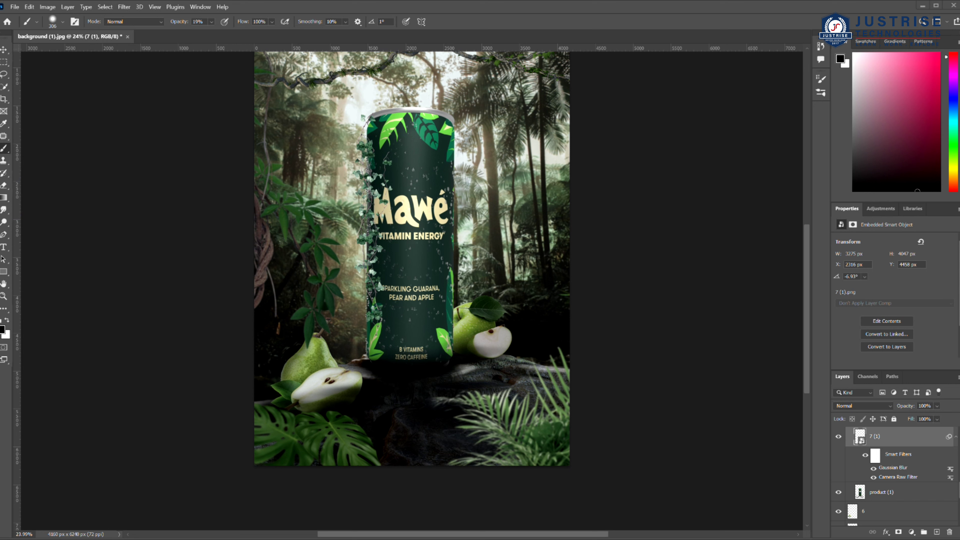
{"action": "scroll", "coordinate": [399, 219], "scroll_direction": "up", "scroll_amount": 3}
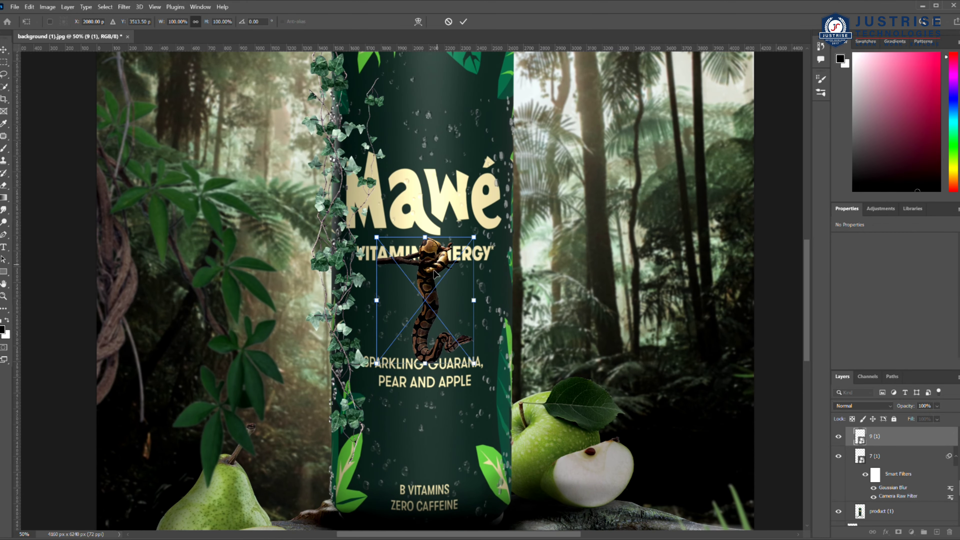
Hang the snake over the treetop vine above the can's right side and select layer 4 copy.
{"action": "mouse_move", "coordinate": [434, 272]}
{"action": "left_mouse_down"}
{"action": "mouse_move", "coordinate": [575, 189]}
{"action": "mouse_move", "coordinate": [597, 193]}
{"action": "left_mouse_up"}
{"action": "scroll", "coordinate": [491, 227], "scroll_direction": "up", "scroll_amount": 4}
{"action": "key", "text": "Return"}
{"action": "key", "text": "z"}
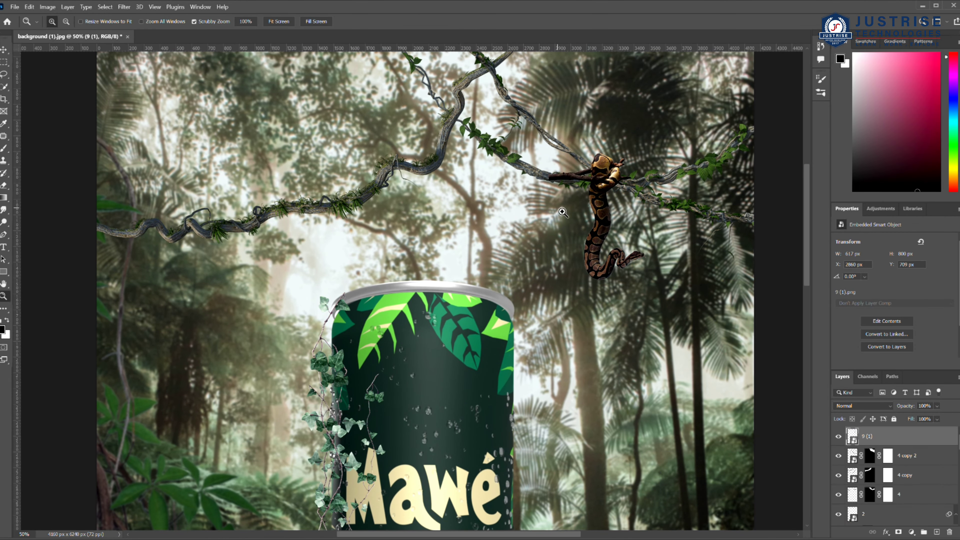
{"action": "key", "text": "v"}
{"action": "left_click", "coordinate": [428, 177]}
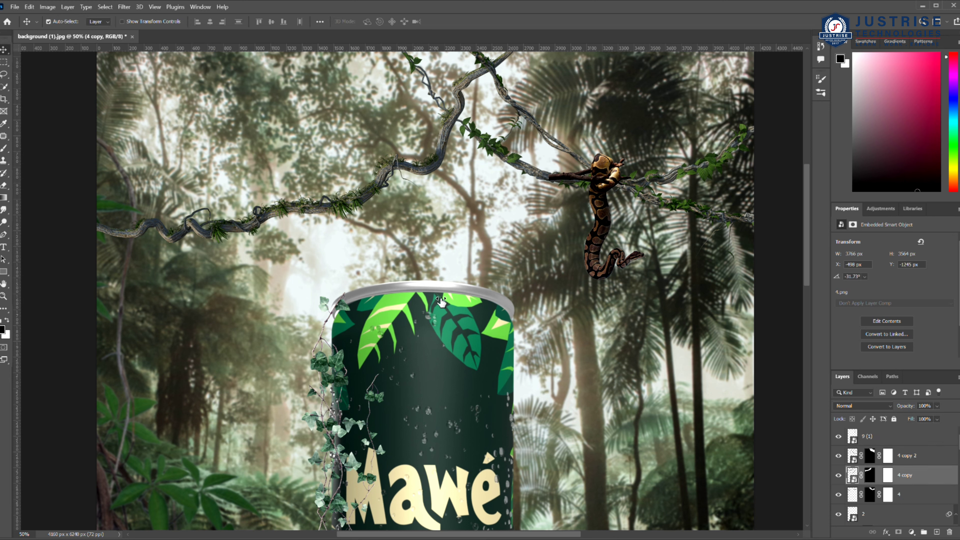
Darken the left vine copy with Camera Raw, and undo the bluish tint on the right copy.
{"action": "key", "text": "ctrl+alt+f"}
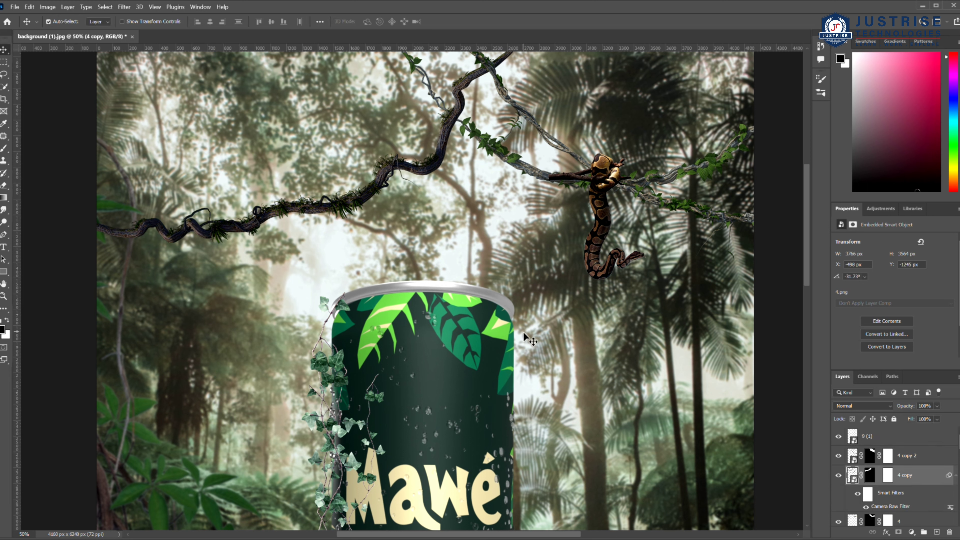
{"action": "left_click", "coordinate": [929, 457]}
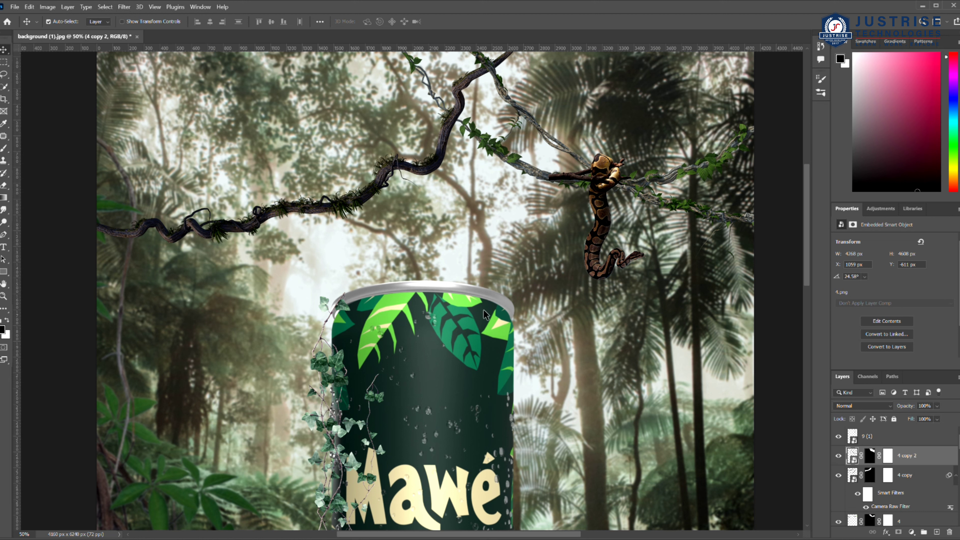
{"action": "key", "text": "ctrl+alt+f"}
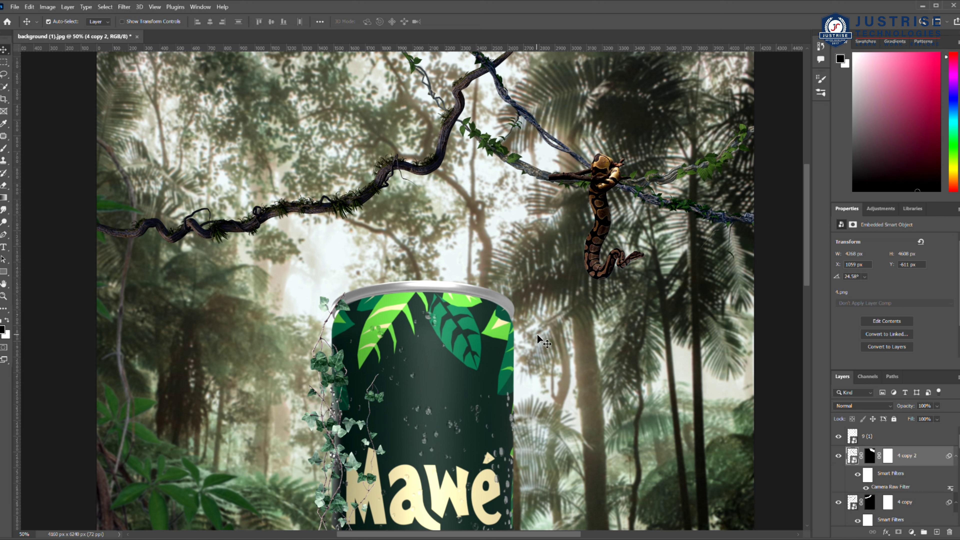
{"action": "key", "text": "ctrl+z"}
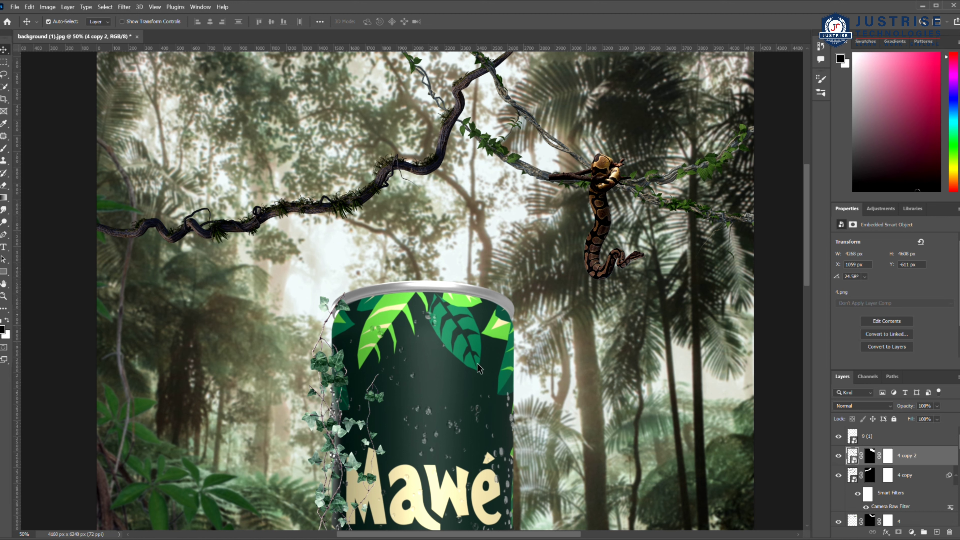
{"action": "key", "text": "ctrl+z"}
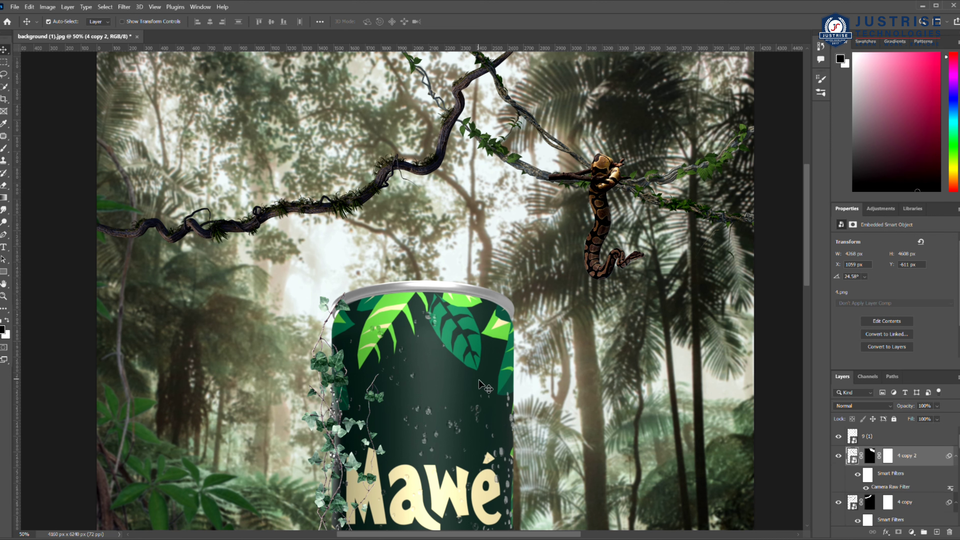
{"action": "scroll", "coordinate": [302, 227], "scroll_direction": "up", "scroll_amount": 2}
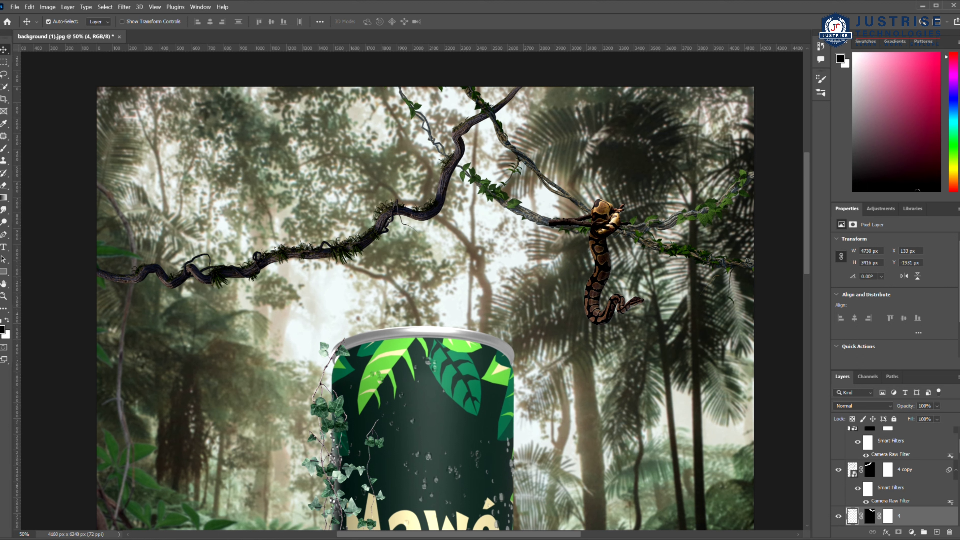
Rasterize the snake layer 9 (1) for erasing, then select the product (1) layer.
{"action": "key", "text": "e"}
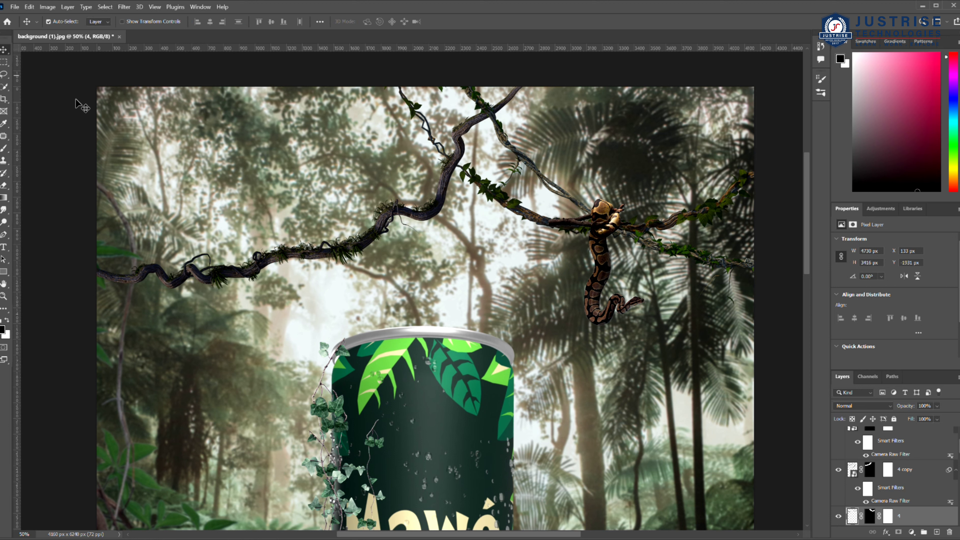
{"action": "left_click", "coordinate": [597, 249], "text": "ctrl"}
{"action": "left_click", "coordinate": [531, 256]}
{"action": "key", "text": "Return"}
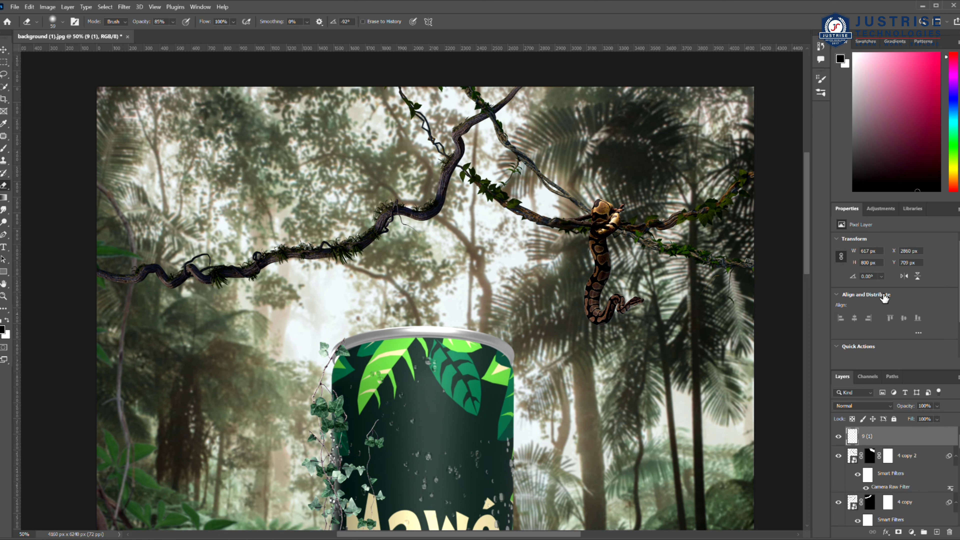
{"action": "scroll", "coordinate": [430, 265], "scroll_direction": "down", "scroll_amount": 3}
{"action": "key", "text": "v"}
{"action": "left_click", "coordinate": [430, 330]}
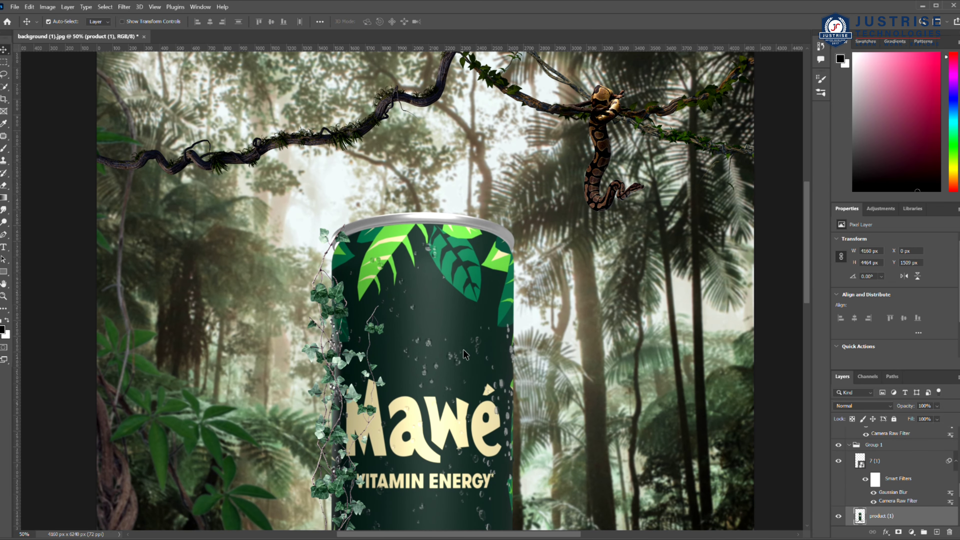
Place the lizard on the rock below the can at about 93%, darkened with Camera Raw.
{"action": "scroll", "coordinate": [514, 440], "scroll_direction": "down", "scroll_amount": 7}
{"action": "scroll", "coordinate": [514, 441], "scroll_direction": "down", "scroll_amount": 8}
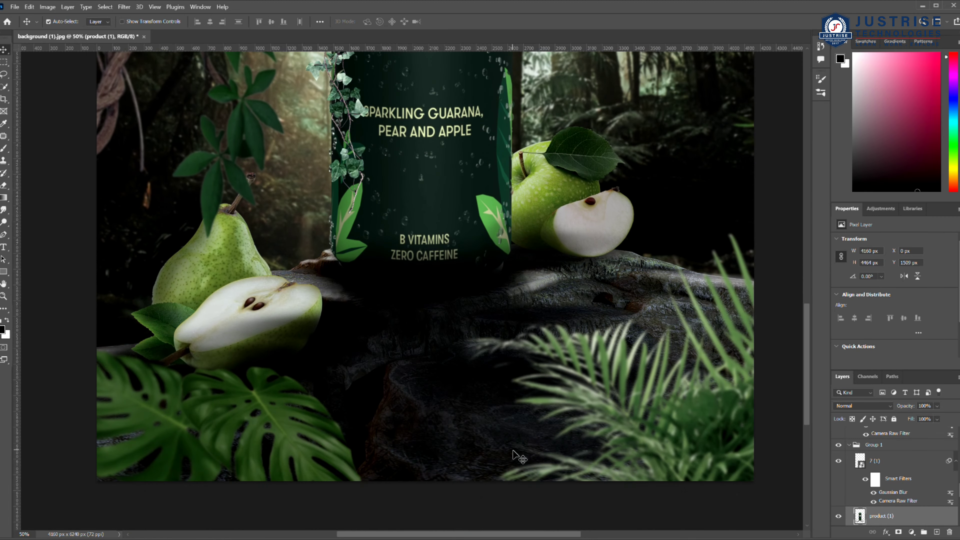
{"action": "left_click_drag", "start_coordinate": [436, 377], "coordinate": [448, 367]}
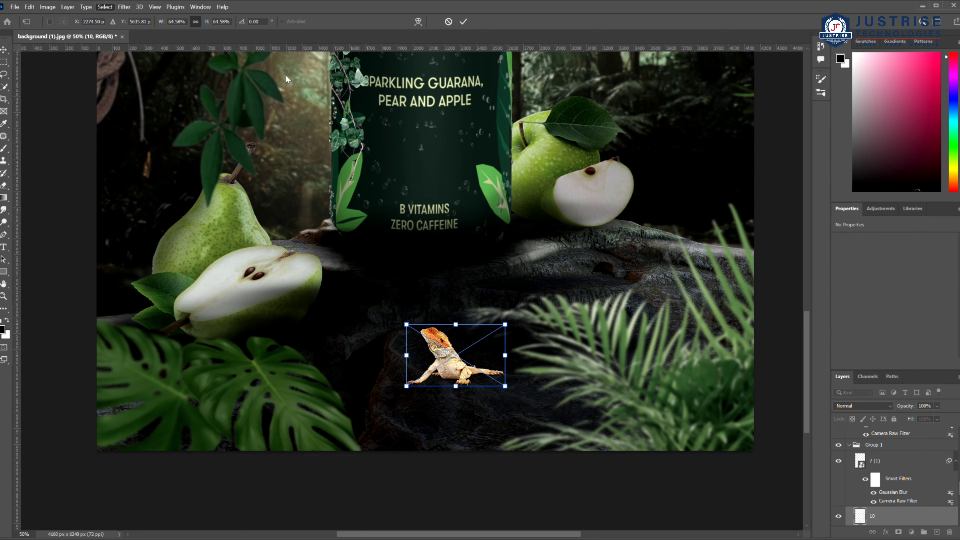
{"action": "left_click_drag", "start_coordinate": [453, 359], "coordinate": [465, 343]}
{"action": "left_click_drag", "start_coordinate": [525, 312], "coordinate": [560, 285]}
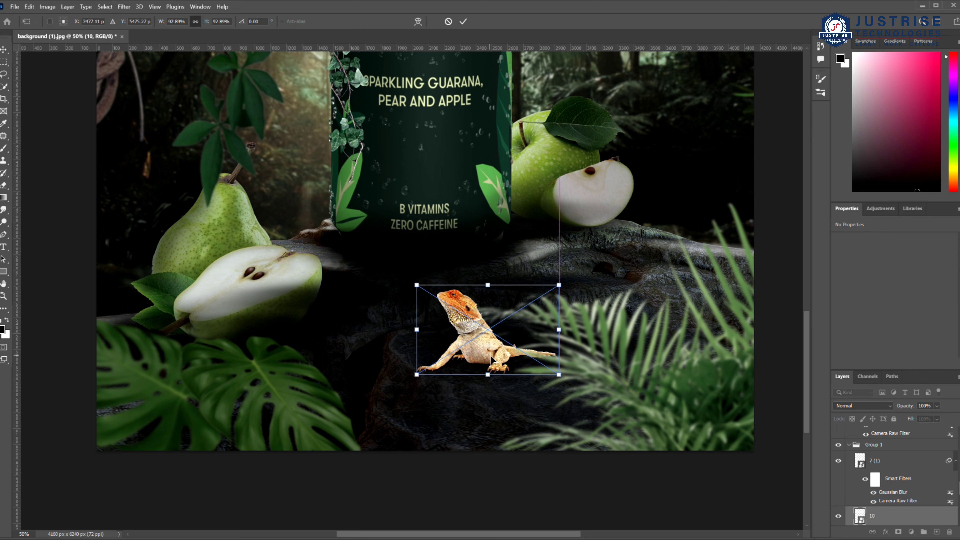
{"action": "scroll", "coordinate": [908, 491], "scroll_direction": "down", "scroll_amount": 1}
{"action": "key", "text": "Return"}
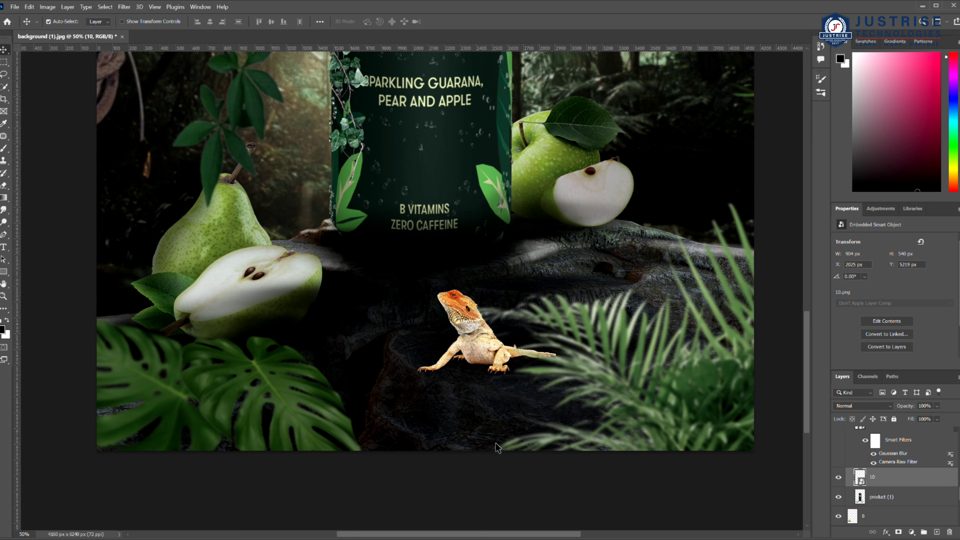
{"action": "key", "text": "ctrl+alt+f"}
Paste in the monstera leaves image and start transforming it.
{"action": "scroll", "coordinate": [486, 280], "scroll_direction": "up", "scroll_amount": 5}
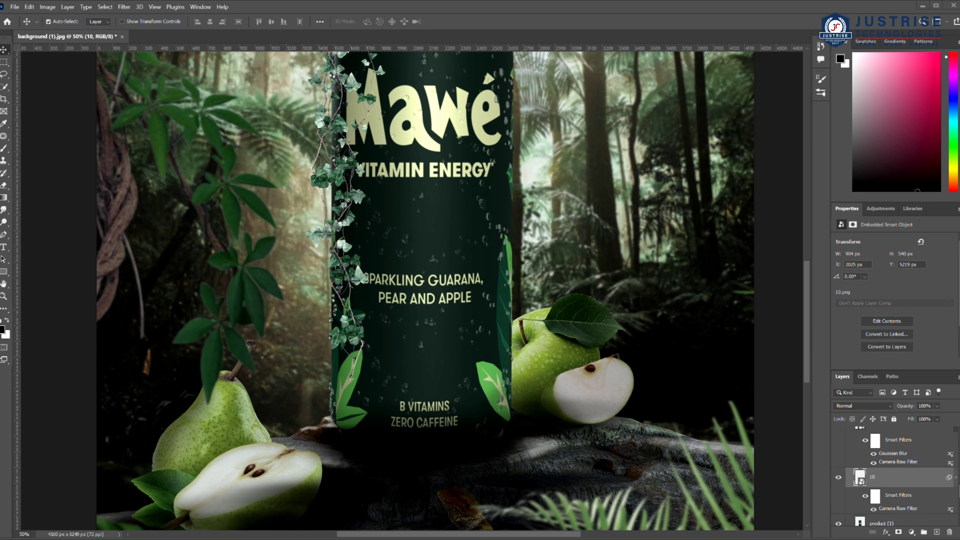
{"action": "scroll", "coordinate": [425, 291], "scroll_direction": "down", "scroll_amount": 3}
{"action": "scroll", "coordinate": [426, 292], "scroll_direction": "up", "scroll_amount": 2}
{"action": "key", "text": "ctrl+v"}
{"action": "key", "text": "ctrl+t"}
Scale the monstera leaves to about 269% beside the can's right side, then select foliage layer 1.
{"action": "left_click_drag", "start_coordinate": [420, 352], "coordinate": [711, 356]}
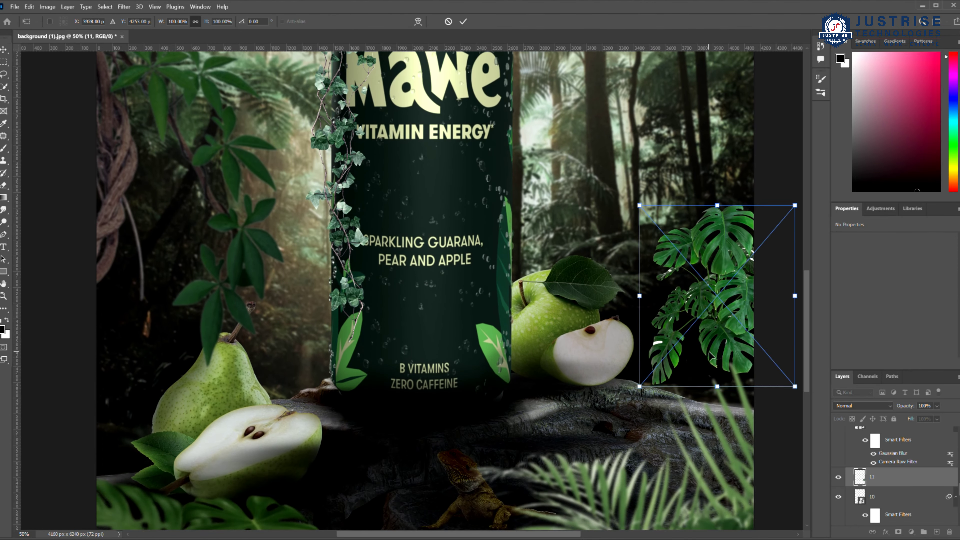
{"action": "scroll", "coordinate": [711, 356], "scroll_direction": "down", "scroll_amount": 2}
{"action": "key", "text": "ctrl+0"}
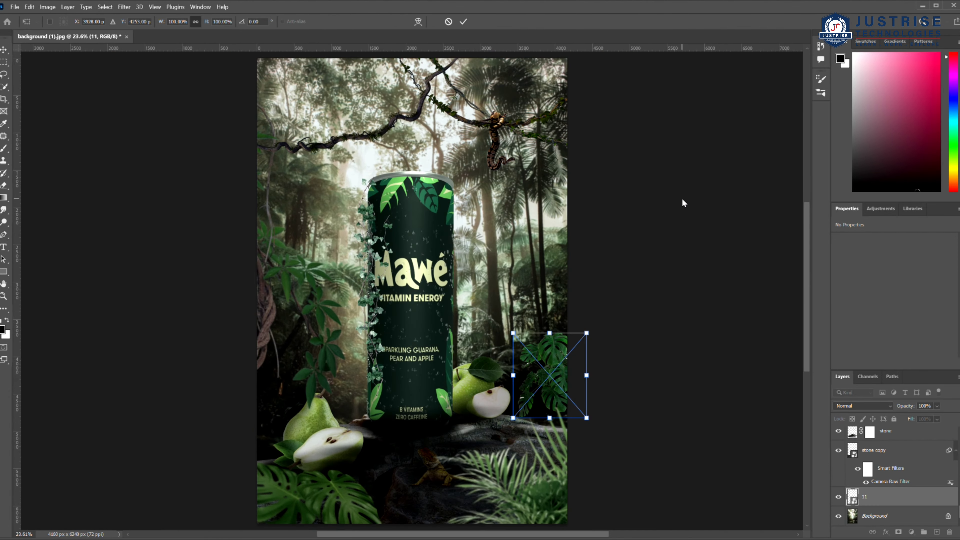
{"action": "left_click_drag", "start_coordinate": [513, 333], "coordinate": [461, 182]}
{"action": "left_click_drag", "start_coordinate": [621, 372], "coordinate": [605, 411]}
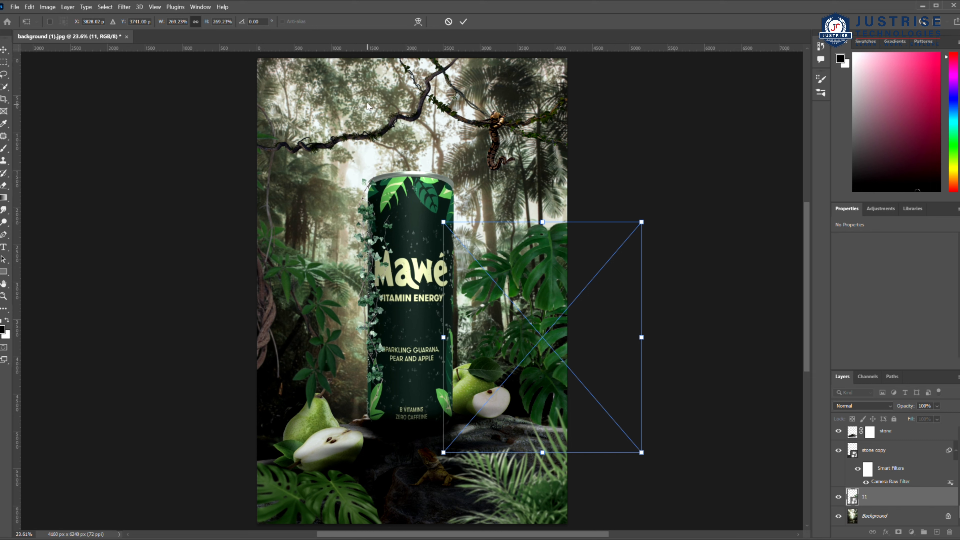
{"action": "left_click", "coordinate": [463, 21]}
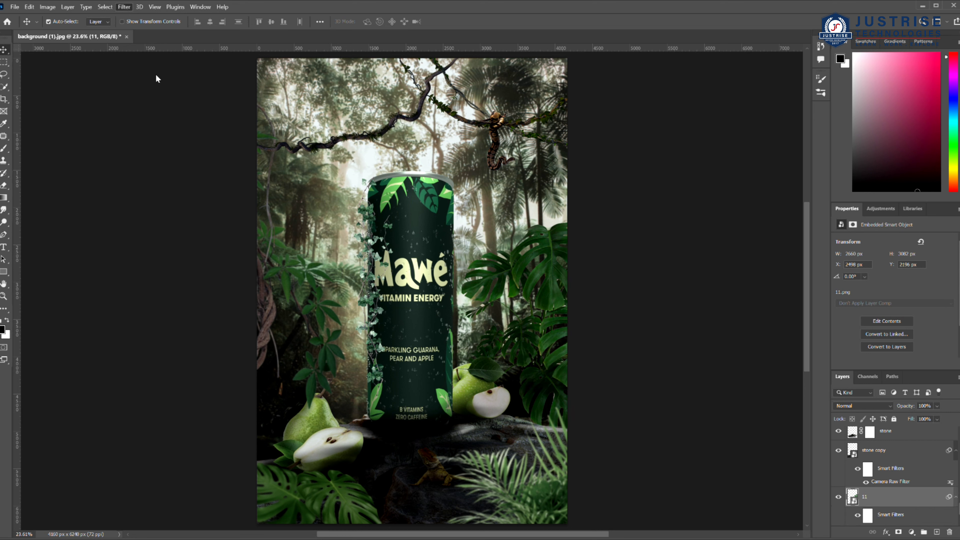
{"action": "key", "text": "space"}
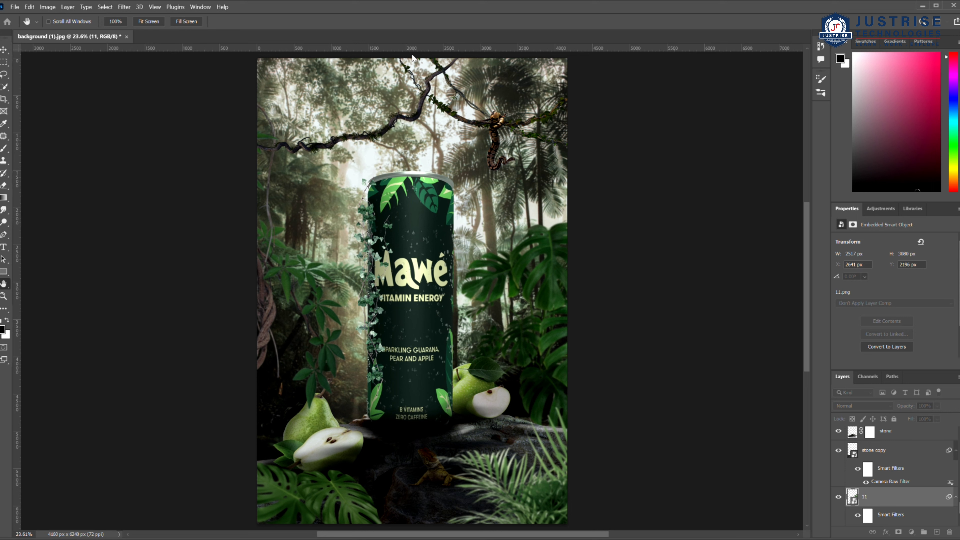
{"action": "left_click", "coordinate": [269, 314]}
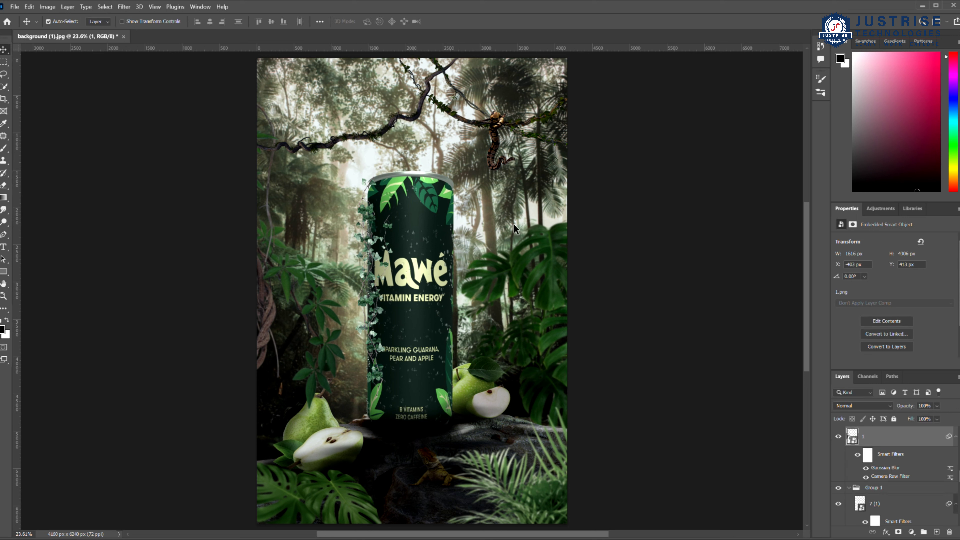
Reapply Camera Raw to layer 1, commit the Lighten lens flare on the can top, then select ivy layer 5 and Drops 2.
{"action": "key", "text": "ctrl+alt+f"}
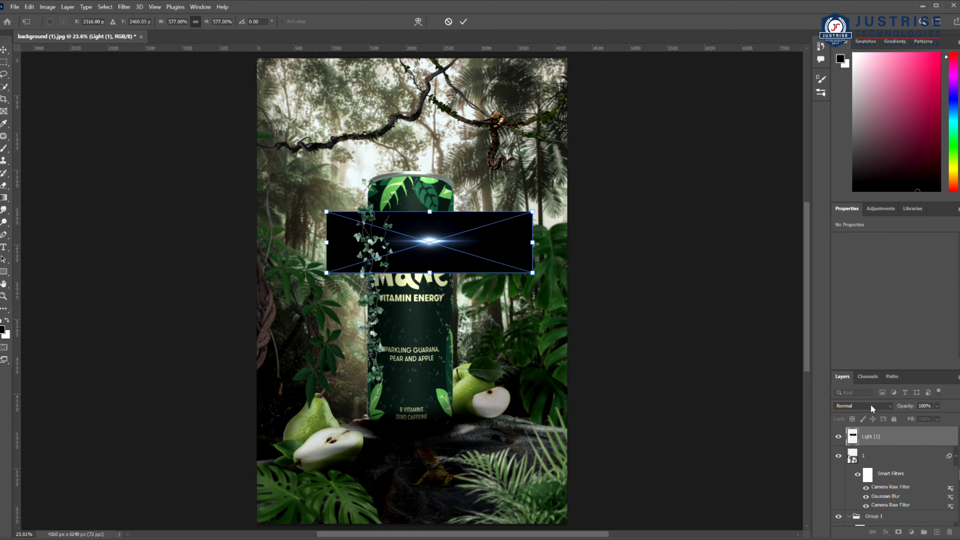
{"action": "left_click", "coordinate": [462, 23]}
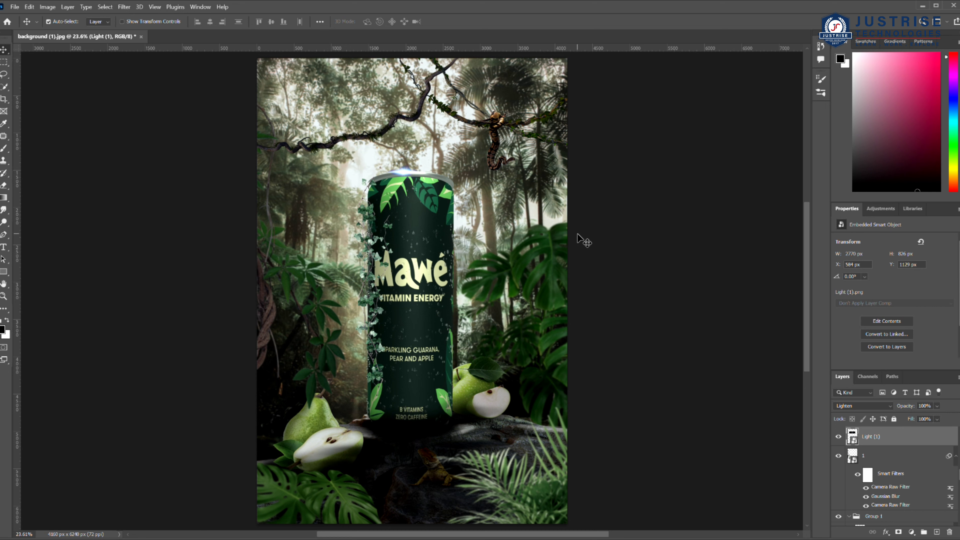
{"action": "left_click", "coordinate": [368, 295]}
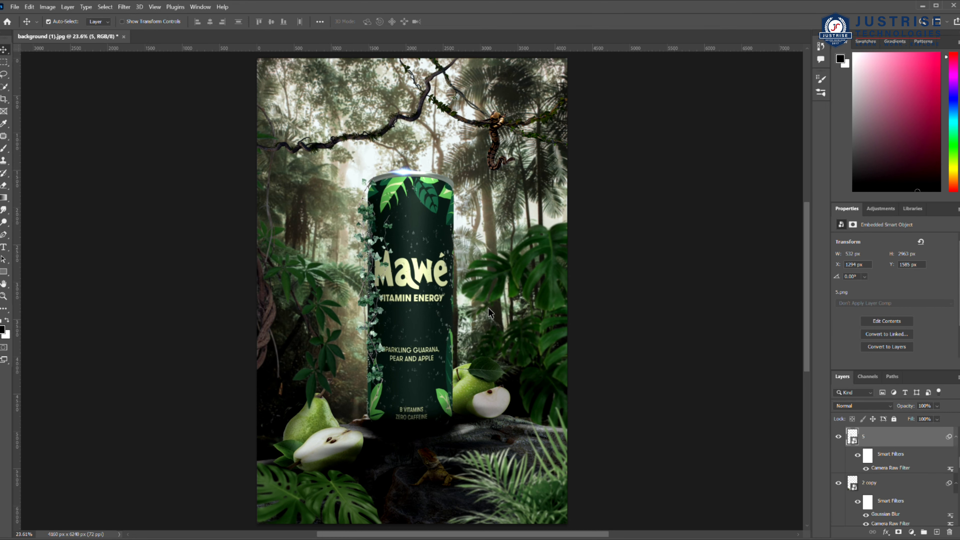
{"action": "scroll", "coordinate": [494, 240], "scroll_direction": "up", "scroll_amount": 1}
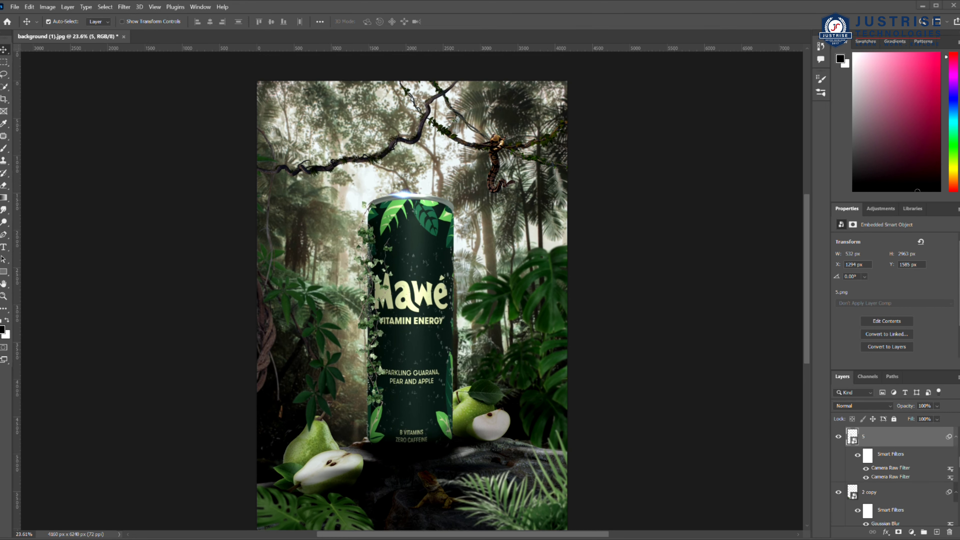
{"action": "left_click", "coordinate": [412, 303]}
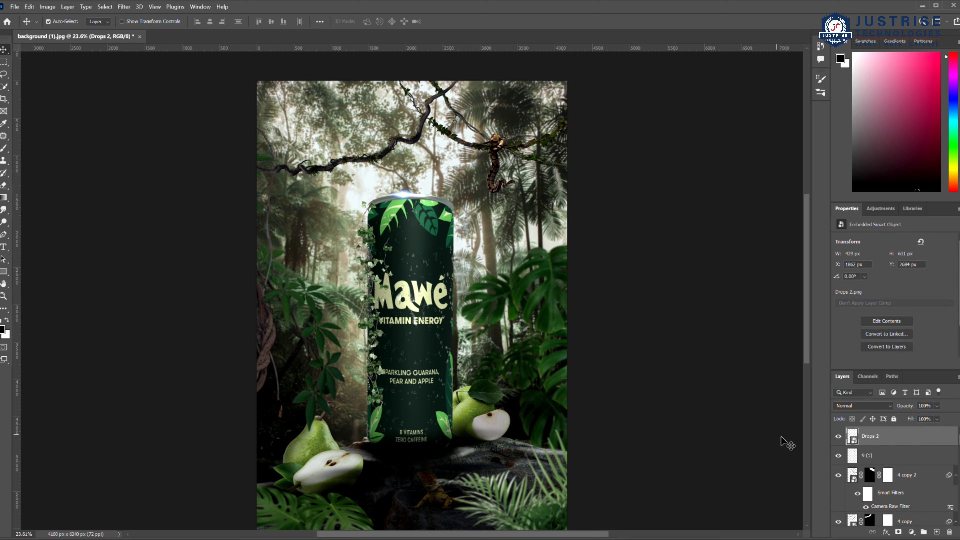
Scale the Drops 2 water drops to about 362% so they cover the can's label.
{"action": "left_click", "coordinate": [438, 336]}
{"action": "left_click", "coordinate": [435, 379]}
{"action": "key", "text": "ctrl+t"}
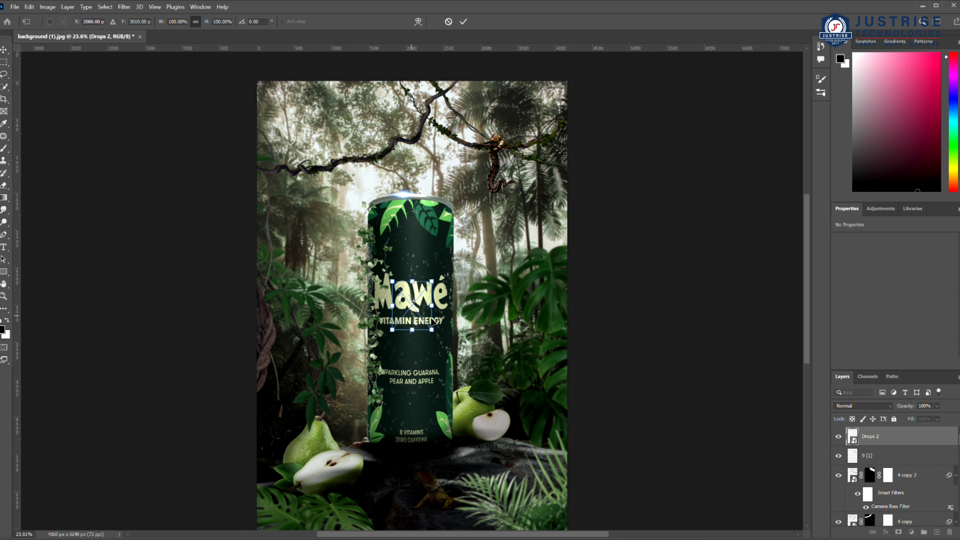
{"action": "left_click_drag", "start_coordinate": [462, 441], "coordinate": [403, 382]}
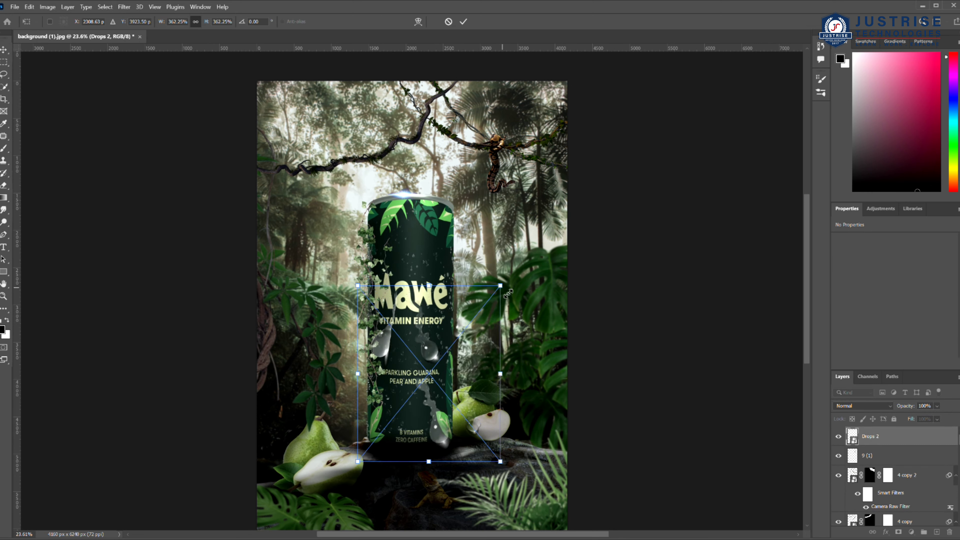
{"action": "key", "text": "Return"}
Erase the stray drop near the can's left edge and the drop streaks on the can.
{"action": "key", "text": "e"}
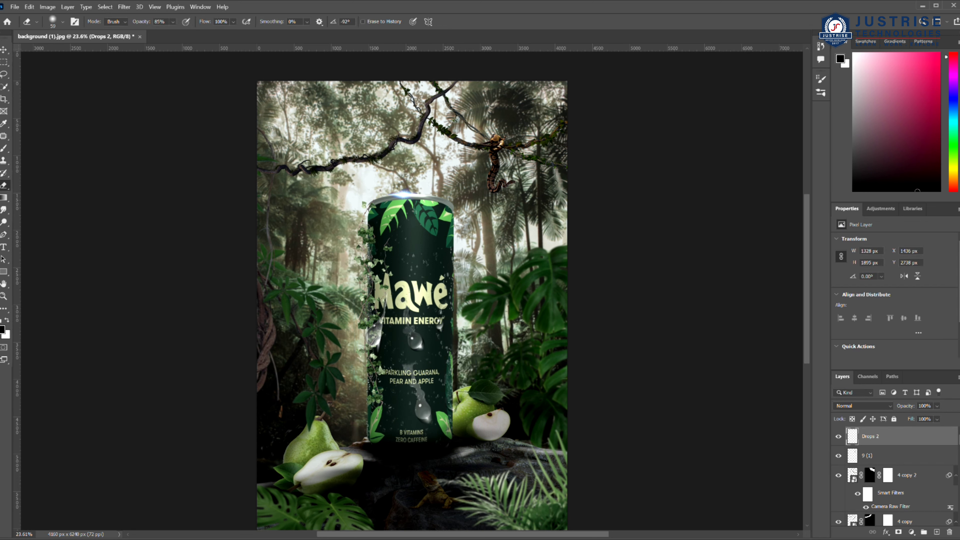
{"action": "left_click_drag", "start_coordinate": [376, 341], "coordinate": [391, 298]}
{"action": "left_click_drag", "start_coordinate": [415, 373], "coordinate": [426, 418]}
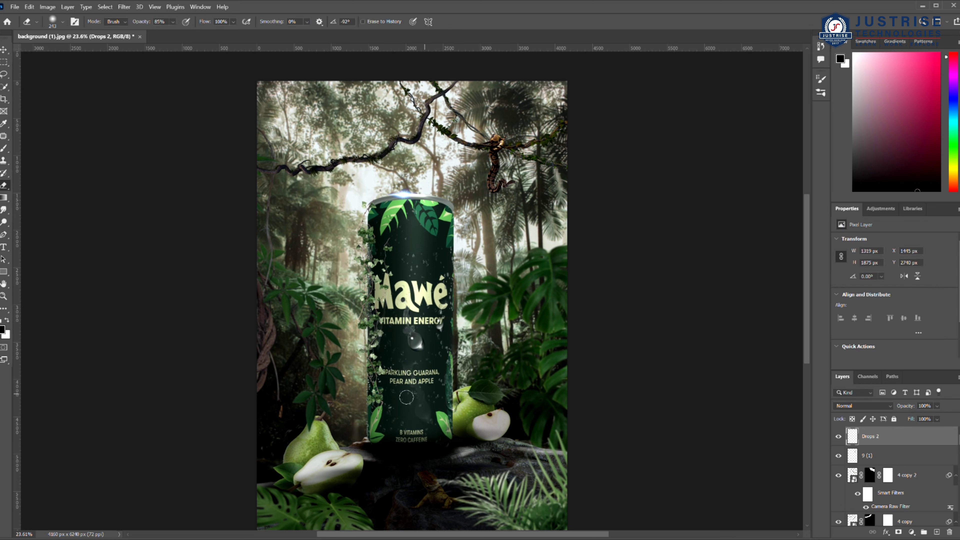
{"action": "left_click_drag", "start_coordinate": [938, 406], "coordinate": [940, 418]}
{"action": "key", "text": "v"}
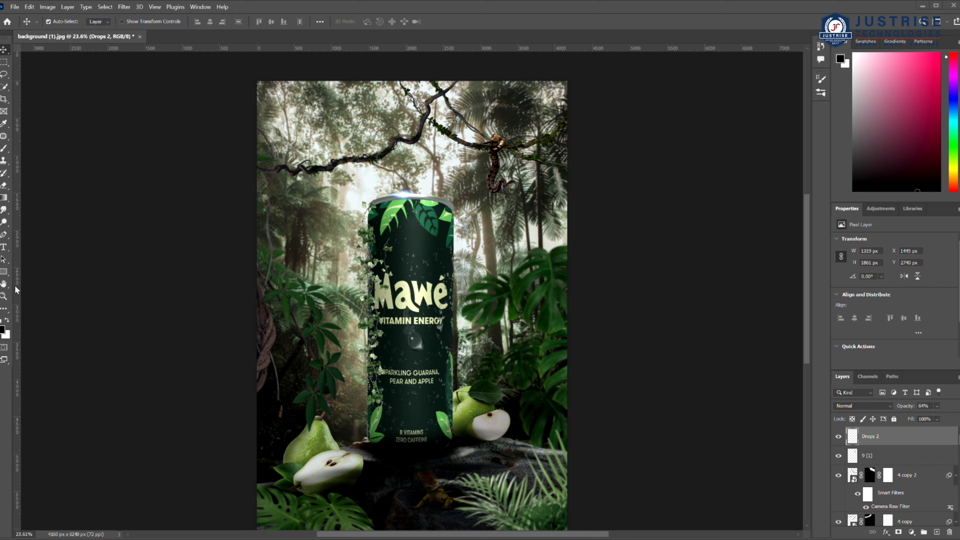
Place the sun-rays image at about 437%, with its source shifted to the top-left.
{"action": "left_click_drag", "start_coordinate": [16, 290], "coordinate": [412, 305]}
{"action": "left_click_drag", "start_coordinate": [452, 346], "coordinate": [546, 332]}
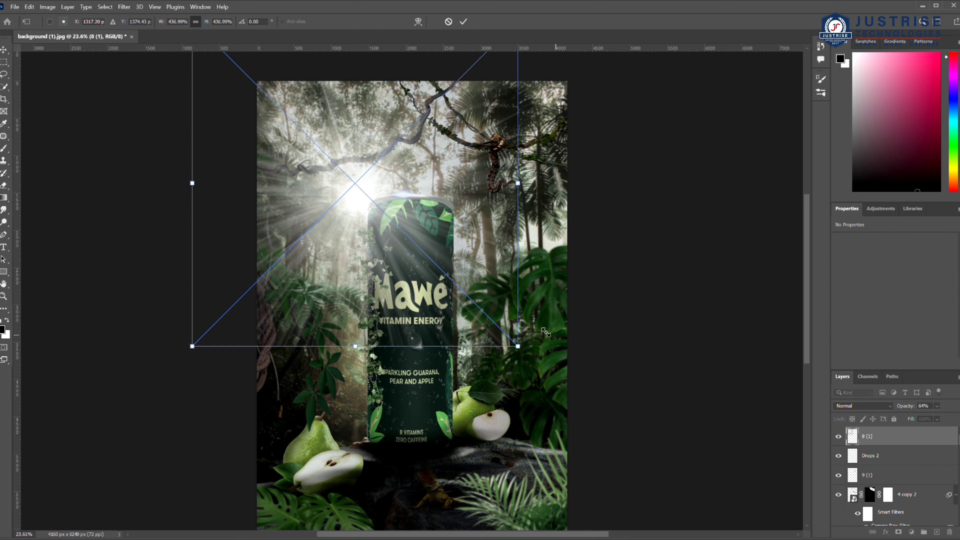
{"action": "left_click_drag", "start_coordinate": [355, 265], "coordinate": [331, 228]}
{"action": "left_click_drag", "start_coordinate": [937, 406], "coordinate": [952, 419]}
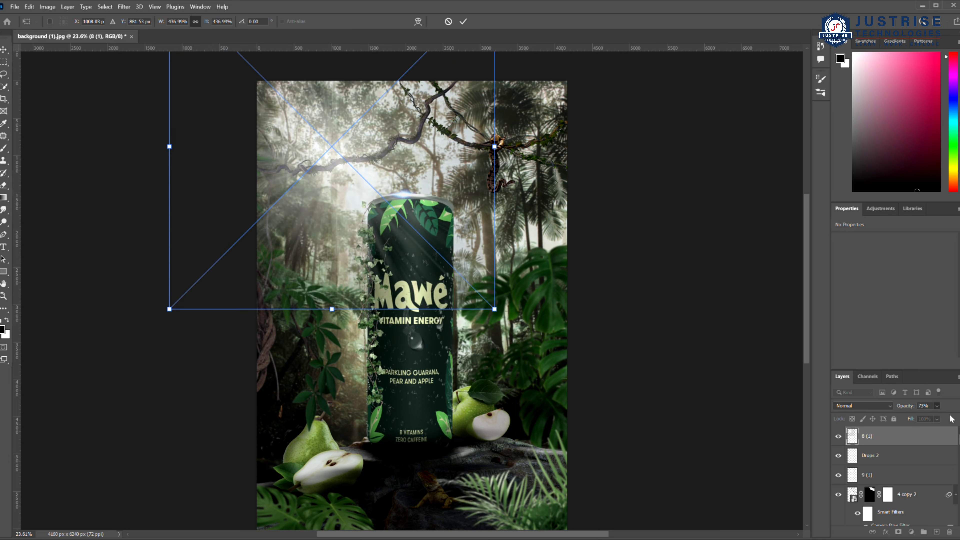
{"action": "key", "text": "Return"}
Fade the sun rays near the can top with the eraser at 61% opacity.
{"action": "key", "text": "e"}
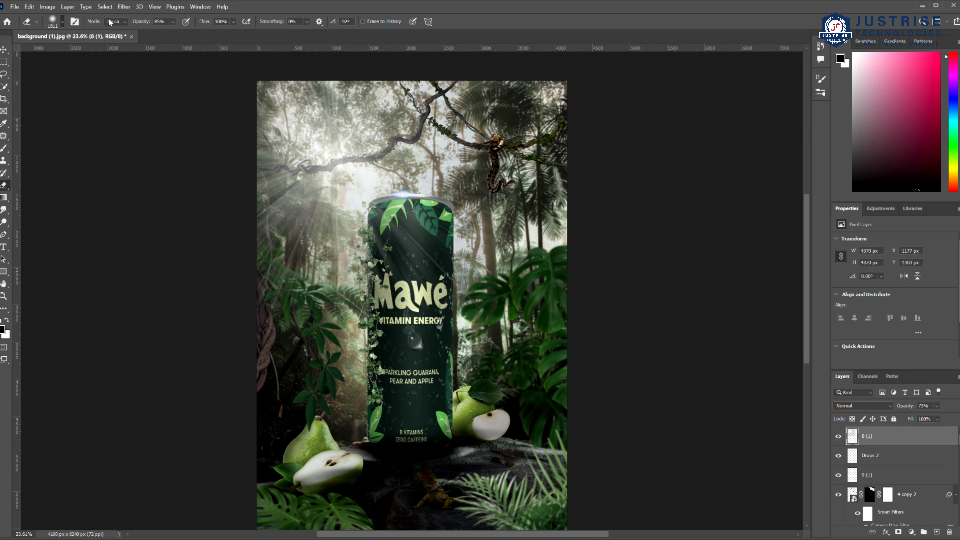
{"action": "left_click", "coordinate": [339, 168]}
{"action": "key", "text": "6"}
{"action": "key", "text": "1"}
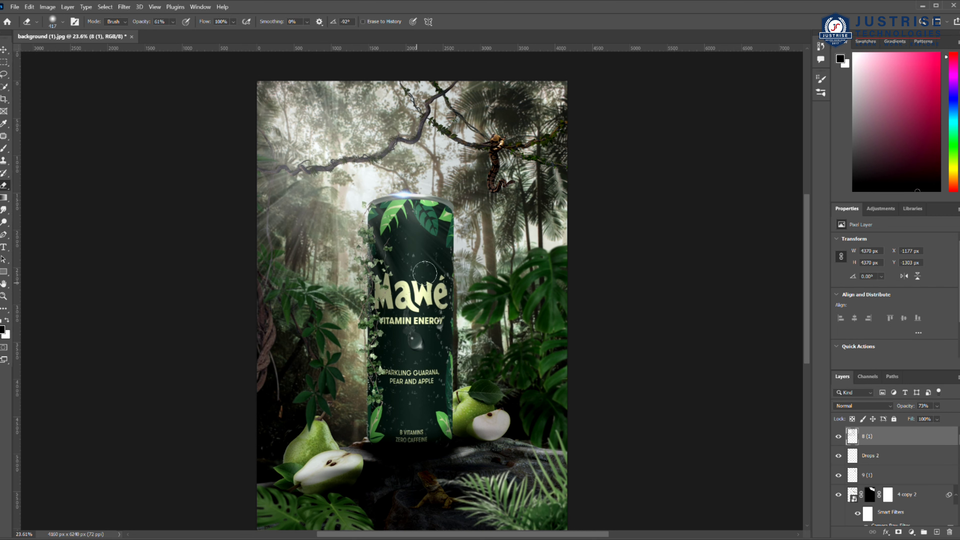
{"action": "scroll", "coordinate": [558, 273], "scroll_direction": "down", "scroll_amount": 2}
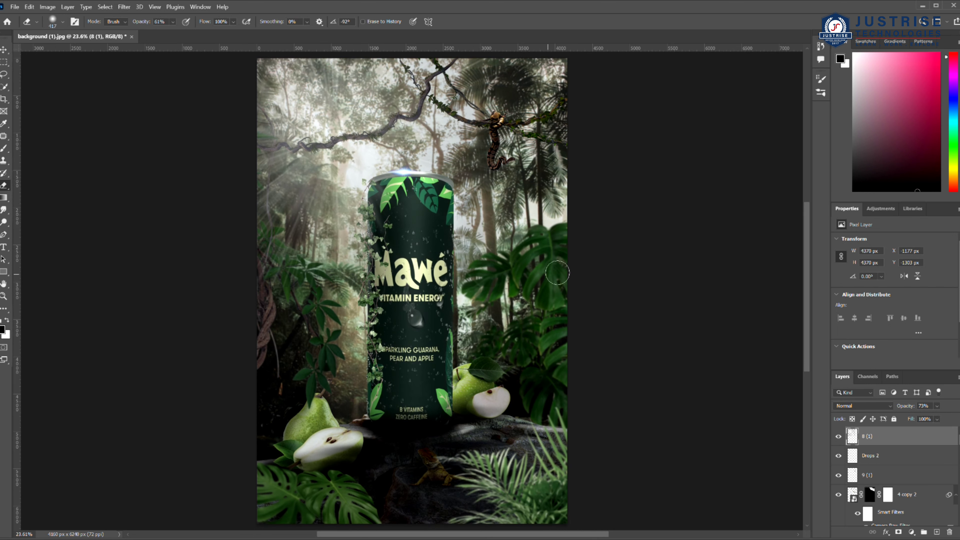
{"action": "key", "text": "ctrl+shift+e"}
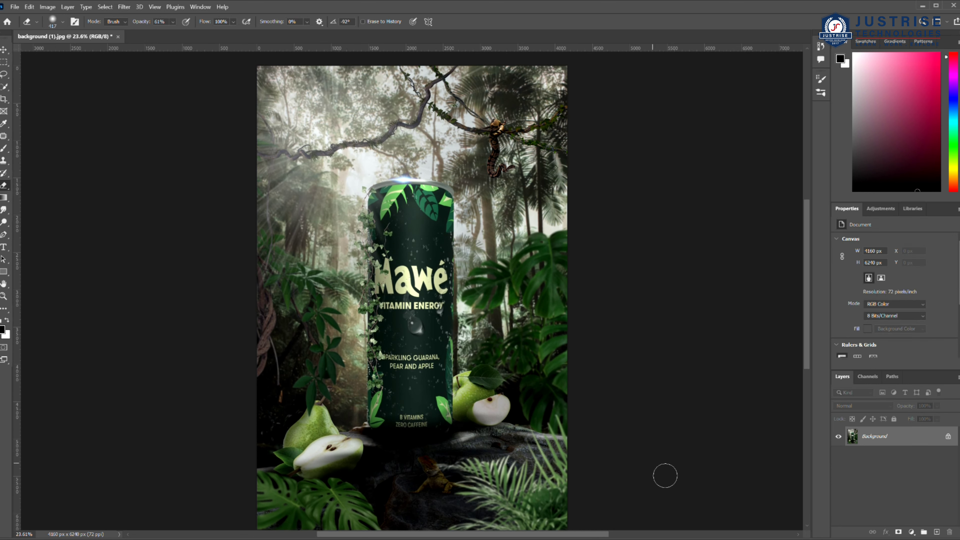